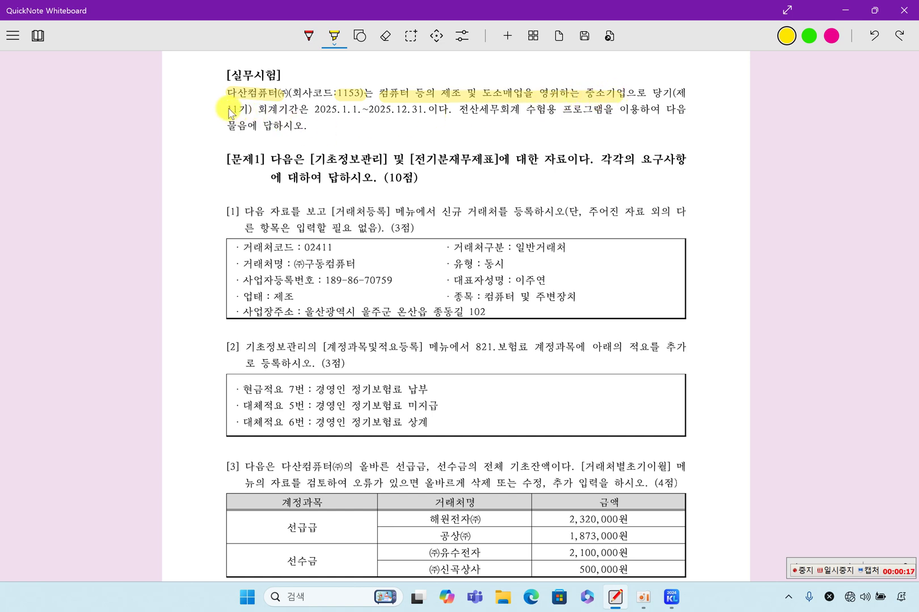
Highlight the fiscal period dates and 물음에 답하시오, plus [기초정보관리], [전기분재무제표]에 대한 자료이다 and (10점) in the 문제1 heading
left_click_drag(301, 110, 423, 110)
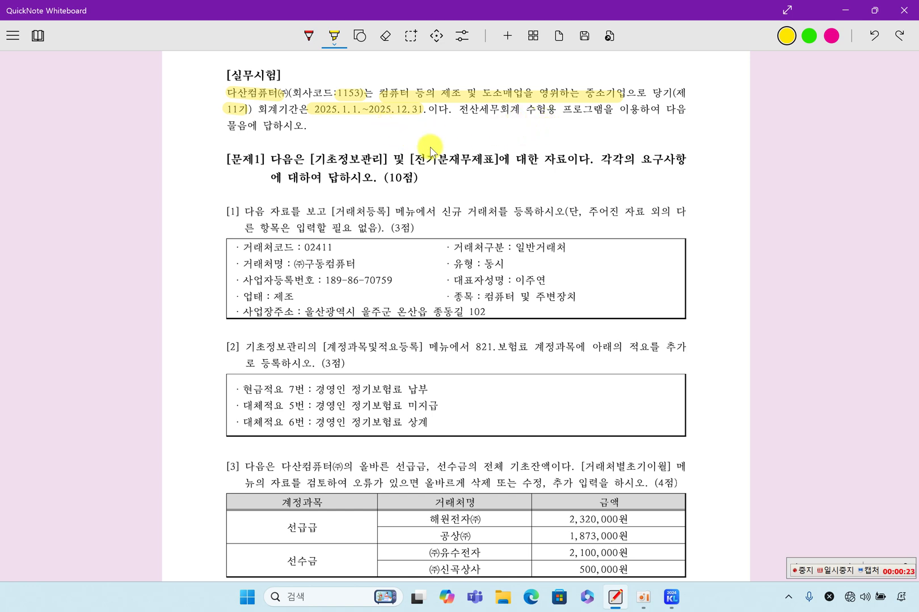
left_click_drag(227, 129, 302, 127)
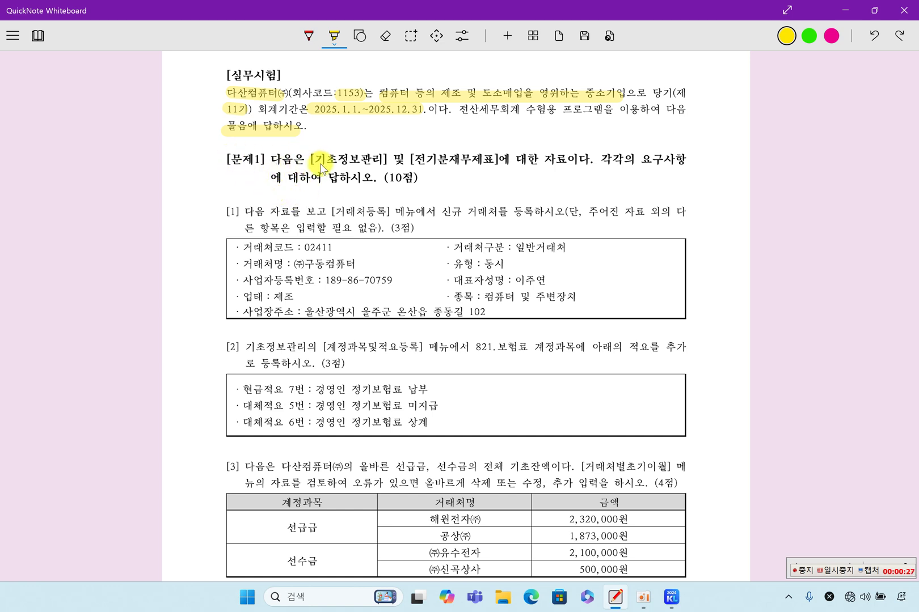
left_click_drag(311, 160, 590, 159)
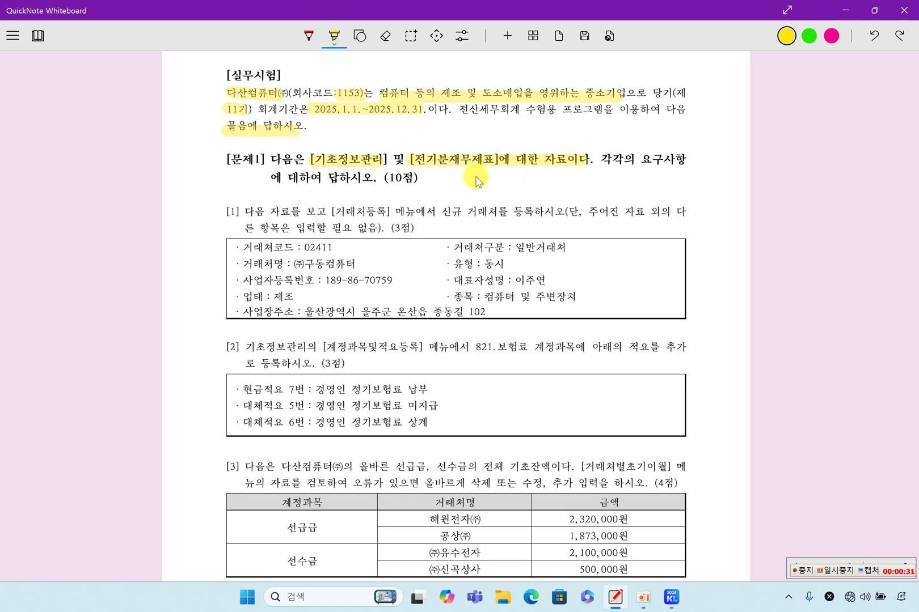
left_click_drag(381, 177, 434, 177)
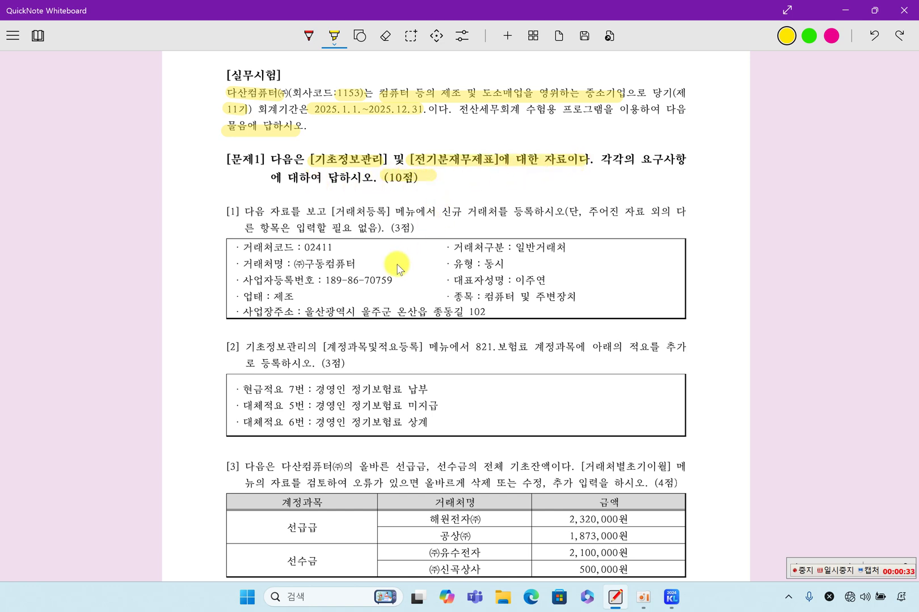
Highlight the point marks of questions 1 to 3, plus [거래처등록] 메뉴 and 신규 거래처를 등록하시오 in question 1
left_click_drag(387, 228, 417, 228)
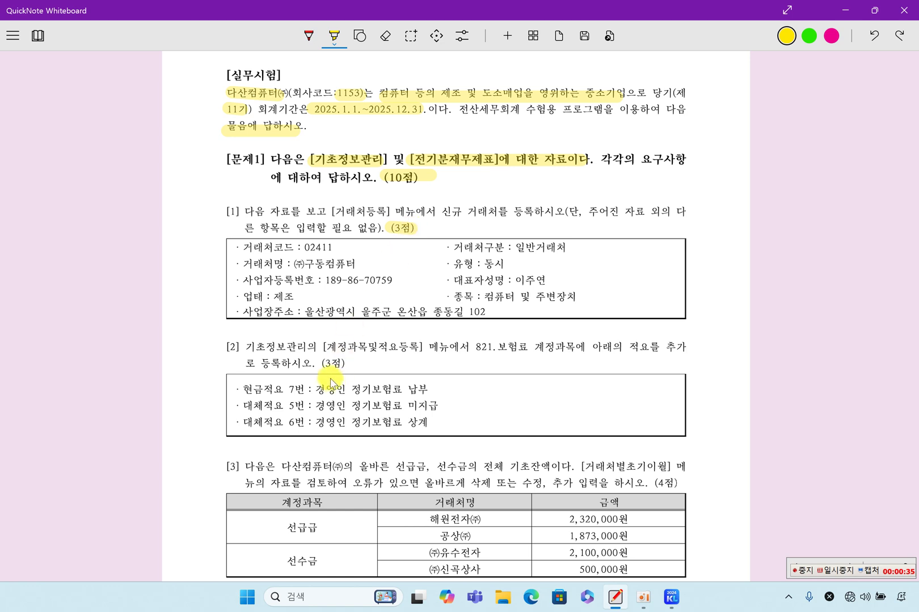
left_click_drag(321, 363, 344, 362)
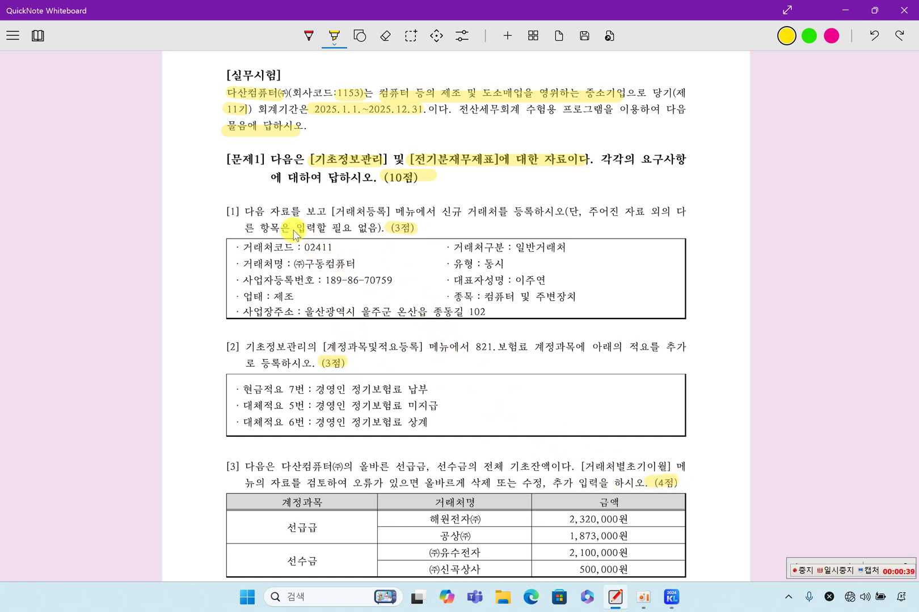
left_click_drag(334, 211, 564, 213)
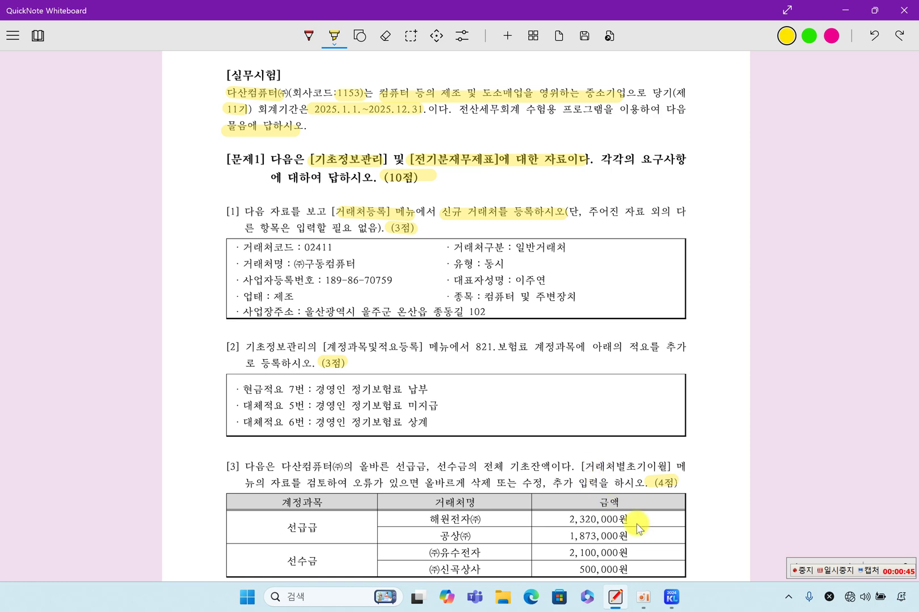
Switch to KcLep and log in to company 1153 다산컴퓨터(주) for 전산회계1급
left_click(670, 597)
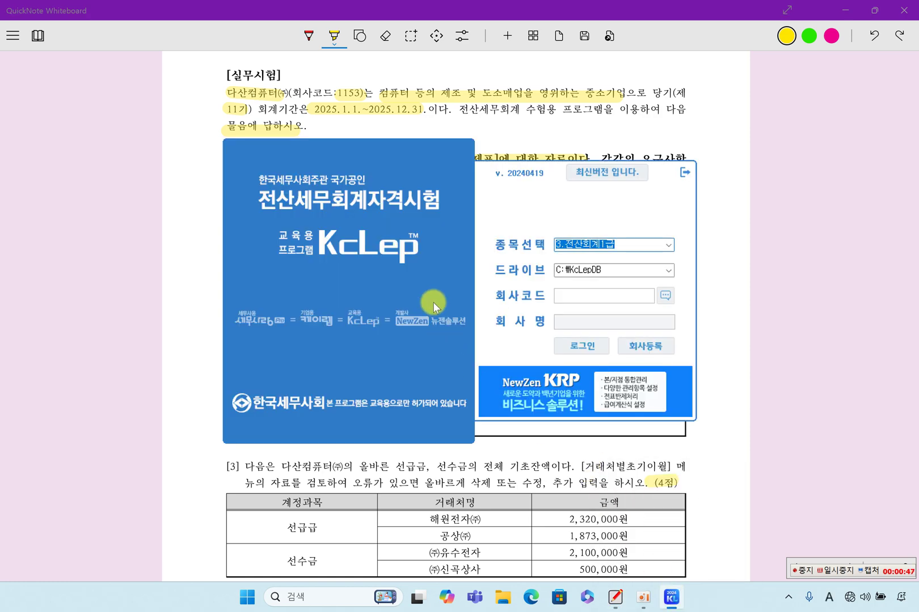
left_click(665, 296)
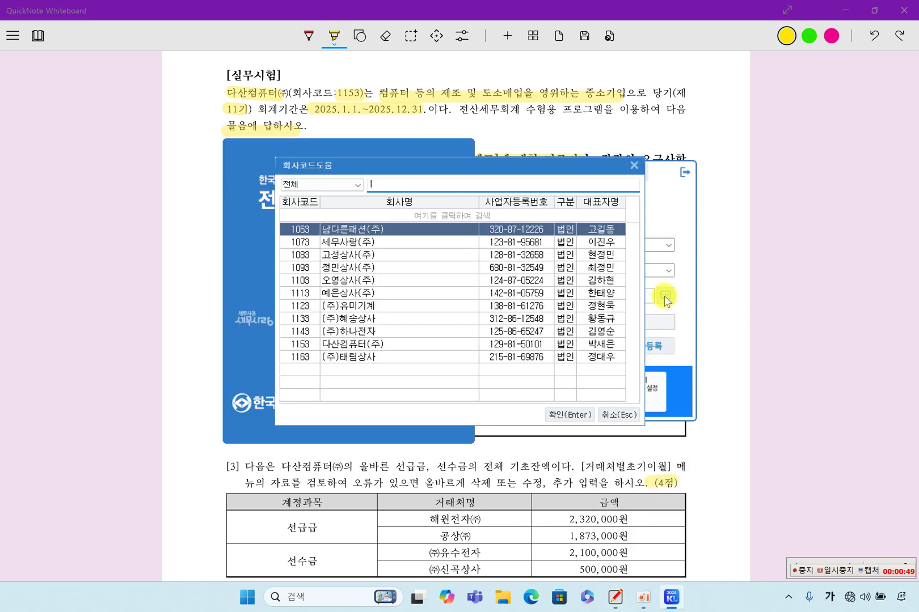
left_click(358, 344)
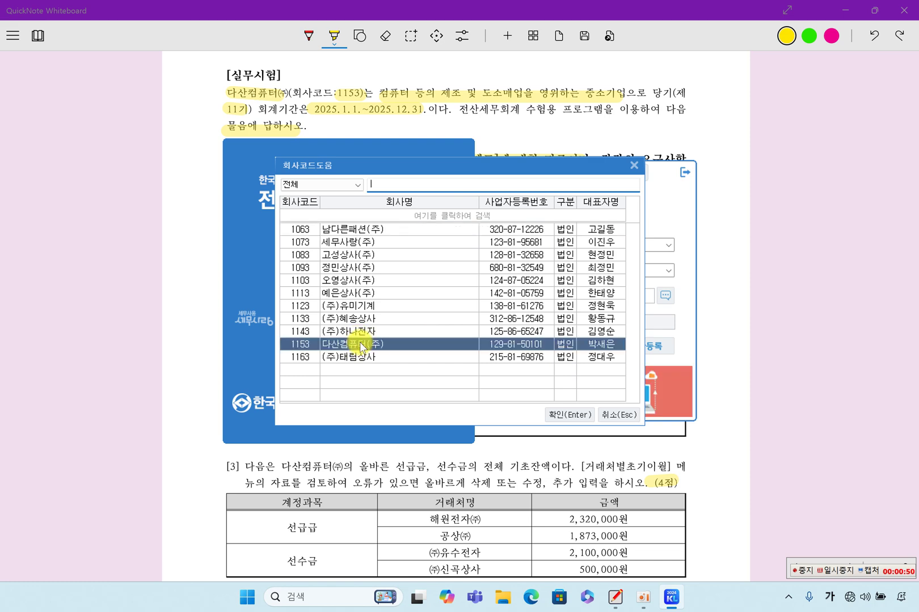
left_click(565, 415)
key("Return")
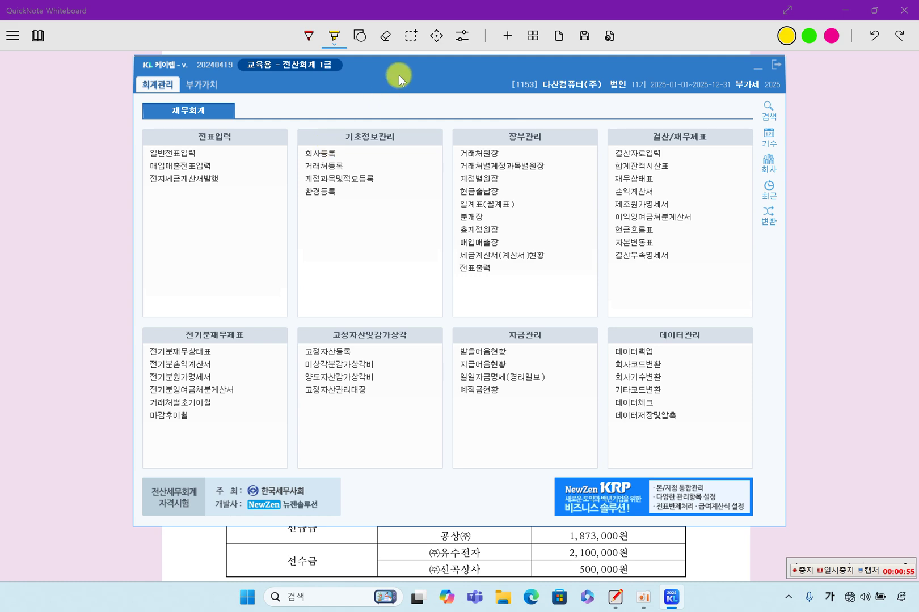
Open 거래처등록 and review vendor 02411 (주)구동컴퓨터's code, name, registration number, representative, business type, item and address, and close the form
left_click(335, 166)
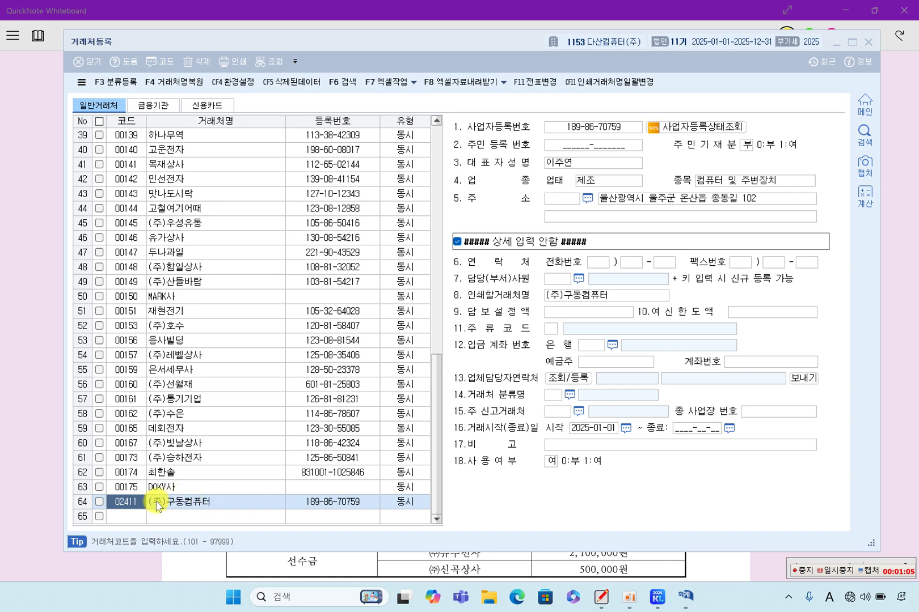
left_click(130, 502)
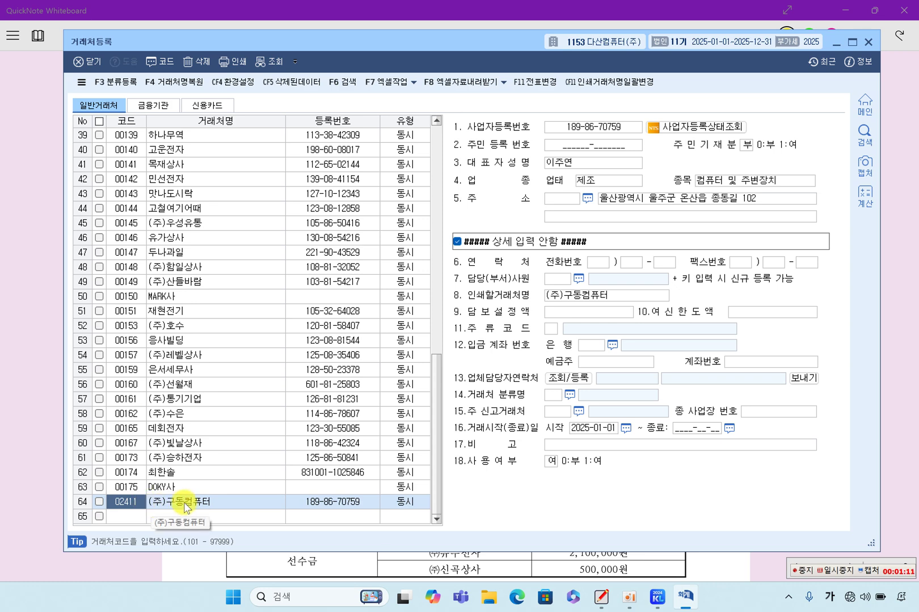
left_click(220, 510)
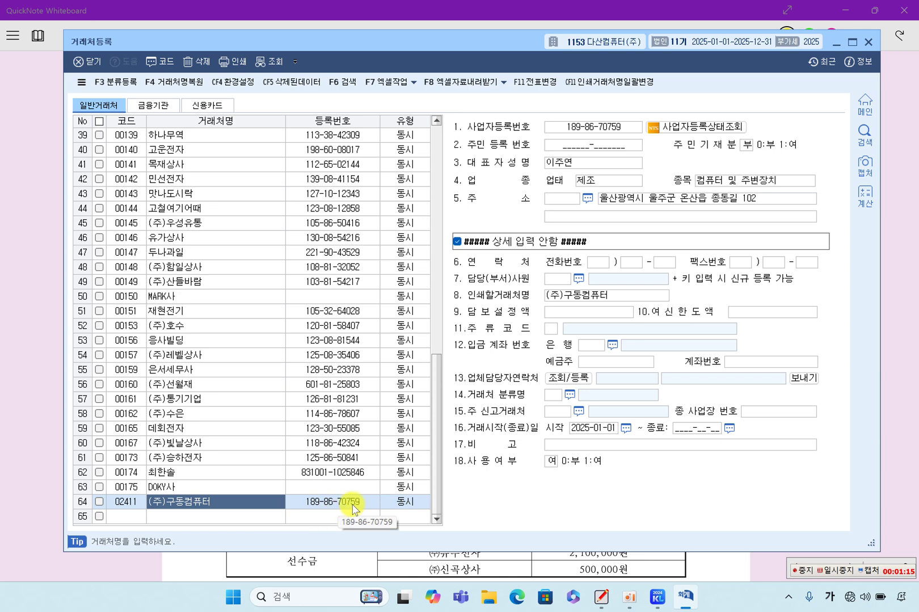
left_click(606, 132)
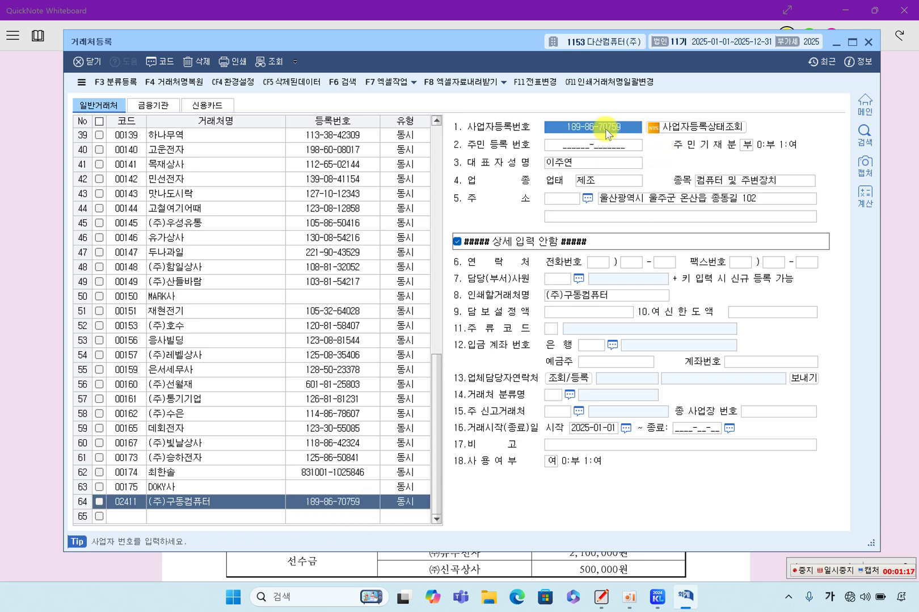
left_click(582, 165)
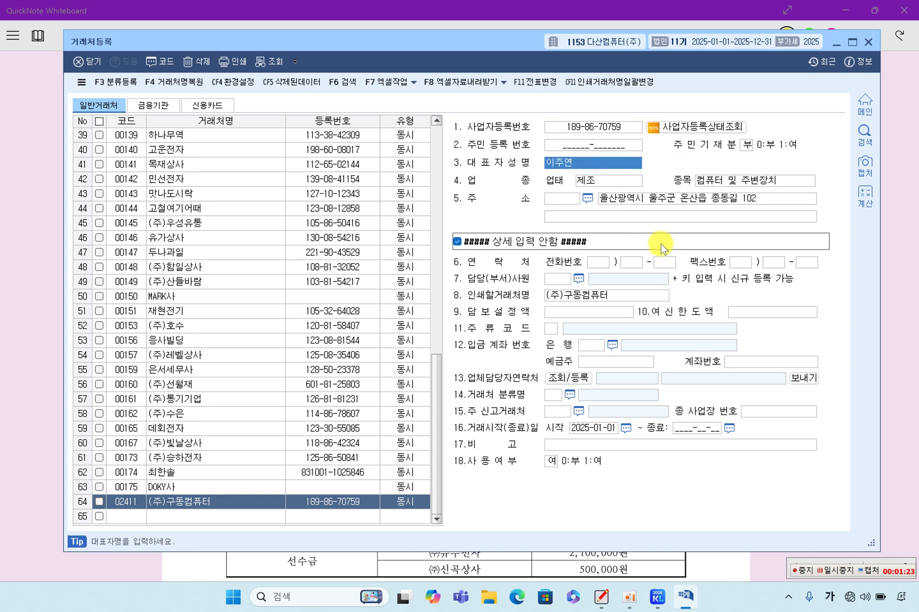
left_click(616, 181)
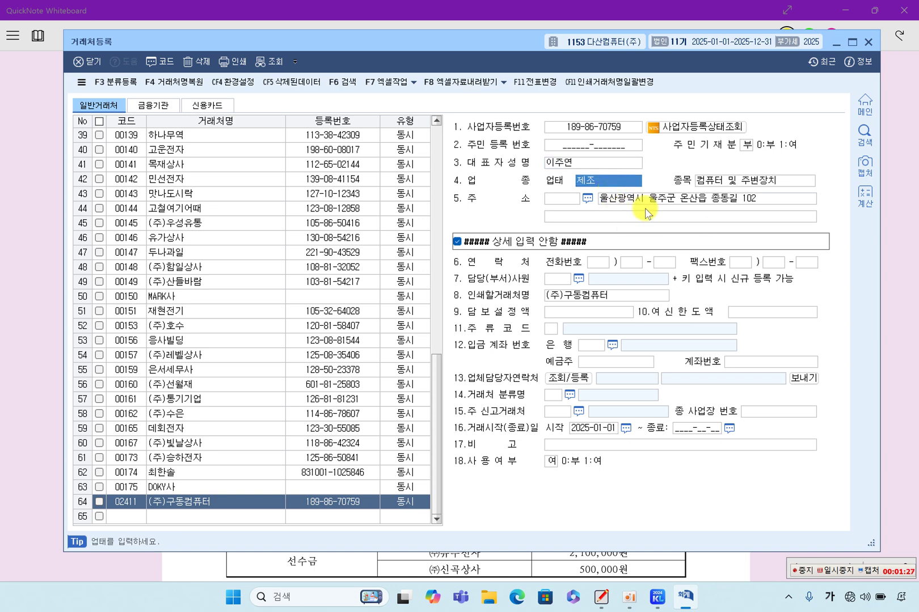
left_click(772, 181)
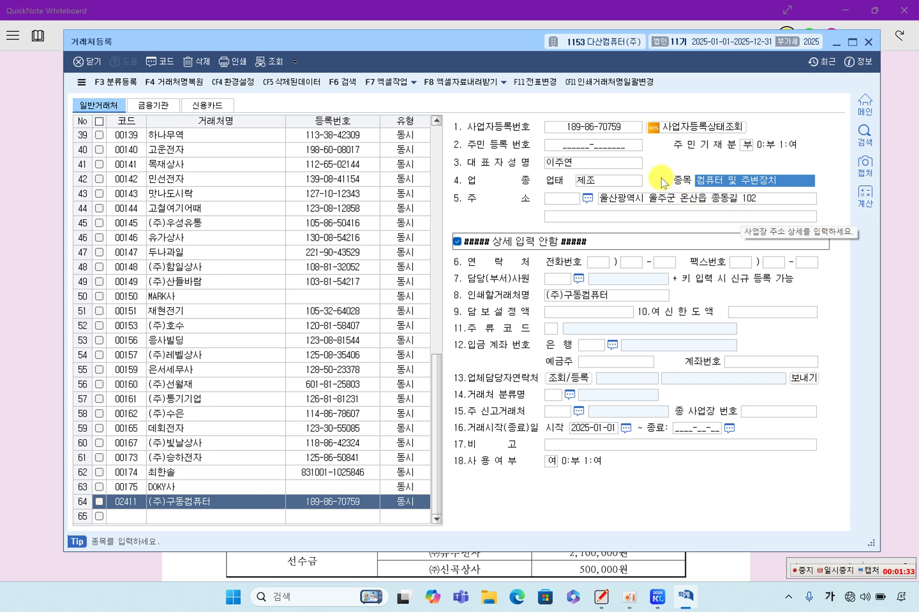
left_click(652, 198)
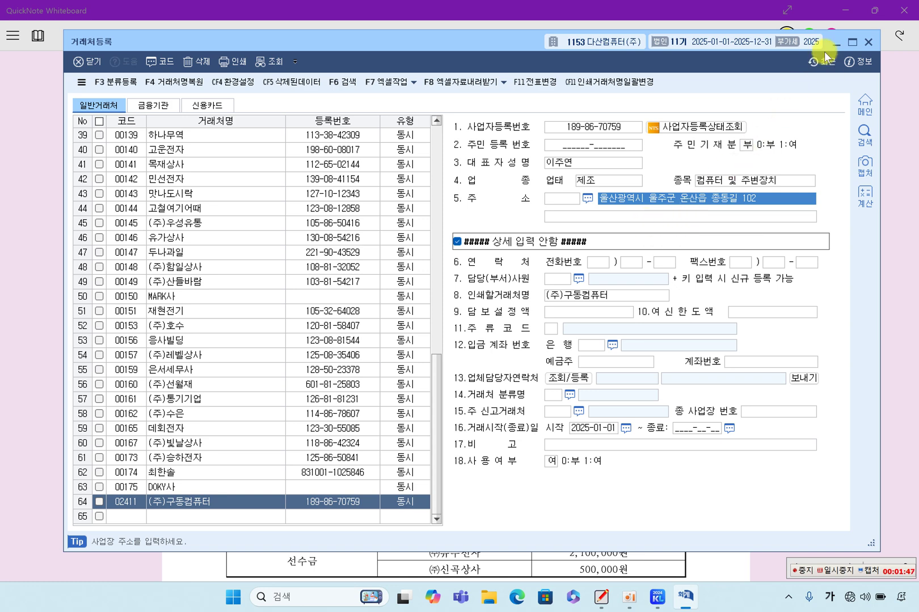
left_click(867, 41)
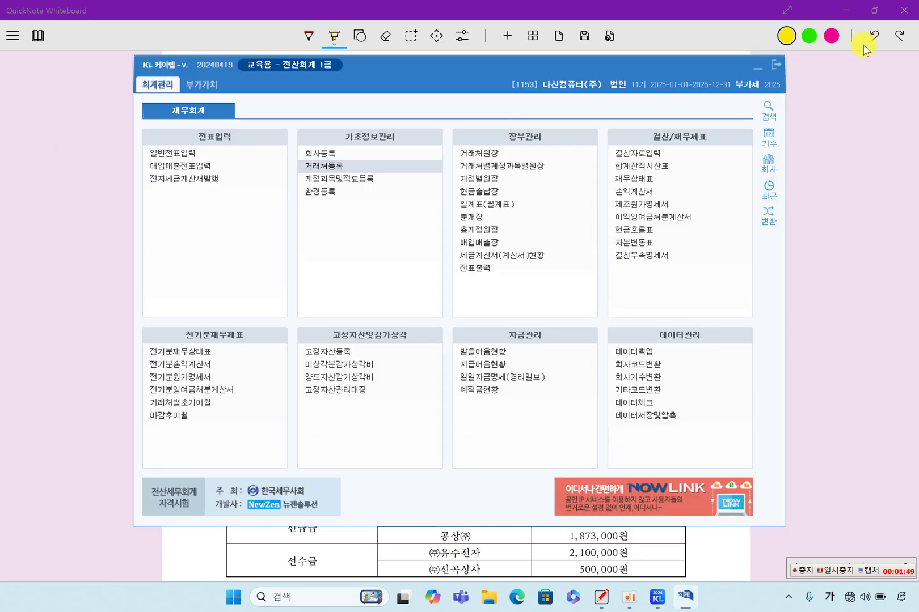
Return to QuickNote Whiteboard and highlight [계정과목및적요등록] 메뉴, 821.보험료 계정과목에 and 적요를 추가로 등록하시오 in question 2
left_click(67, 254)
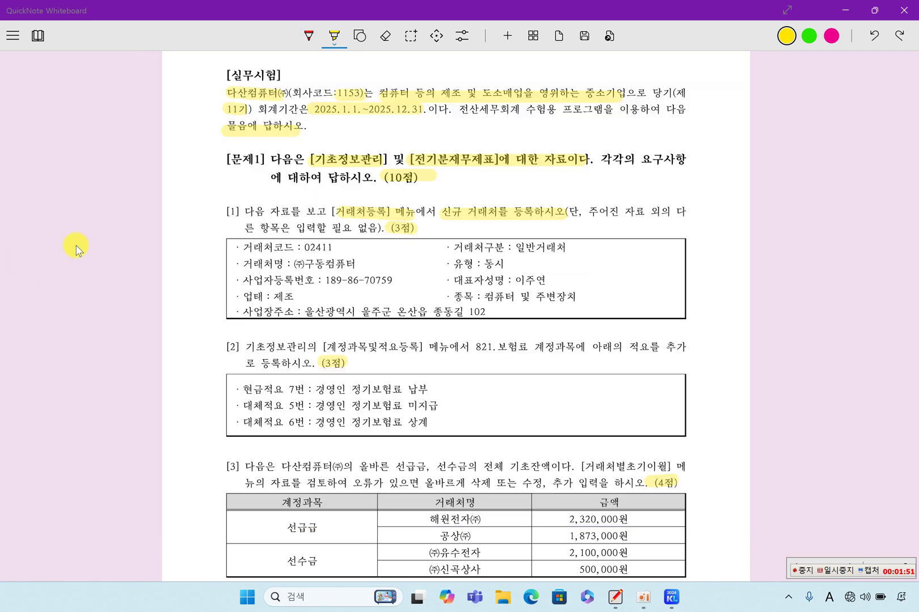
scroll(380, 340, "down", 5)
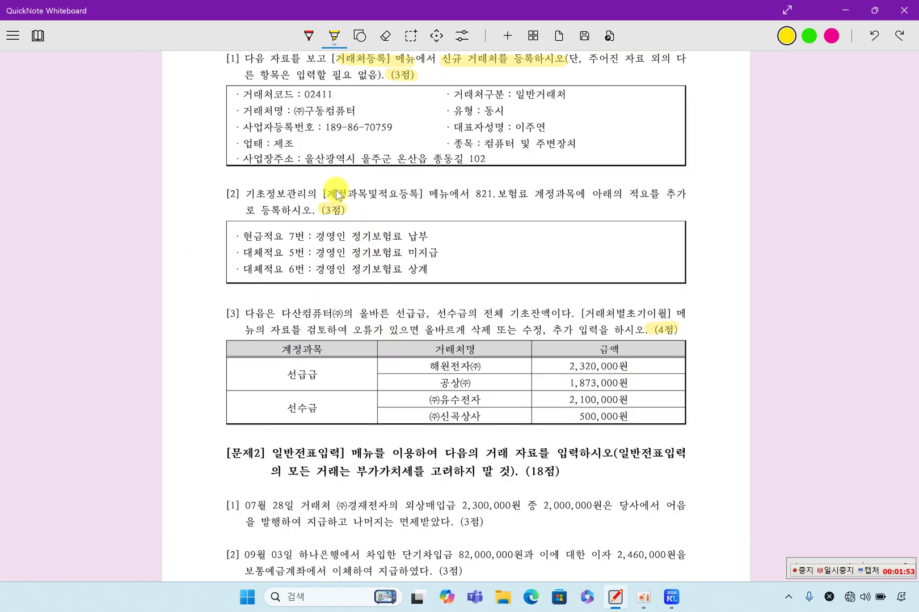
left_click_drag(326, 193, 682, 200)
left_click_drag(245, 211, 312, 212)
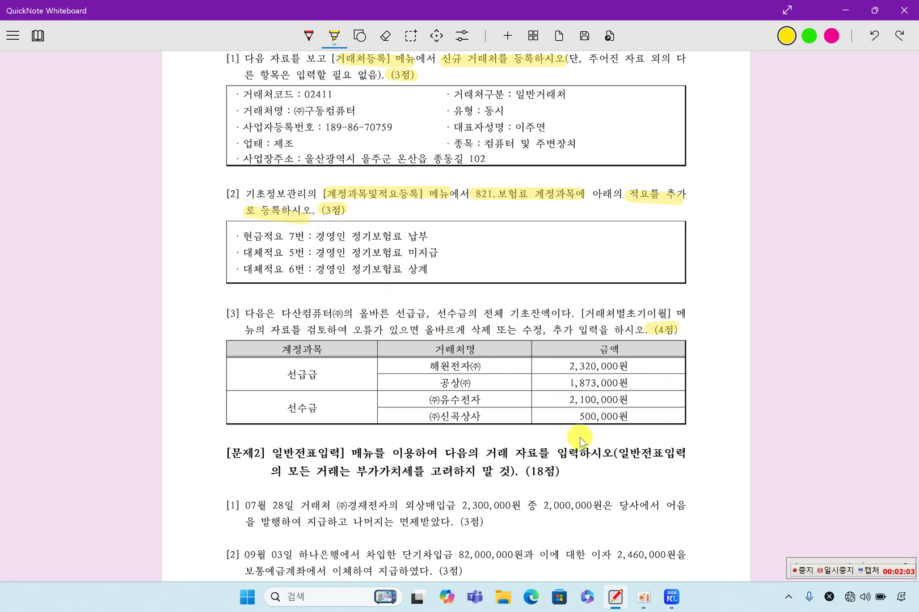
Open 계정과목및적요등록 in KcLep, and highlight 821.보험료 once more in question 2 on the whiteboard
left_click(671, 598)
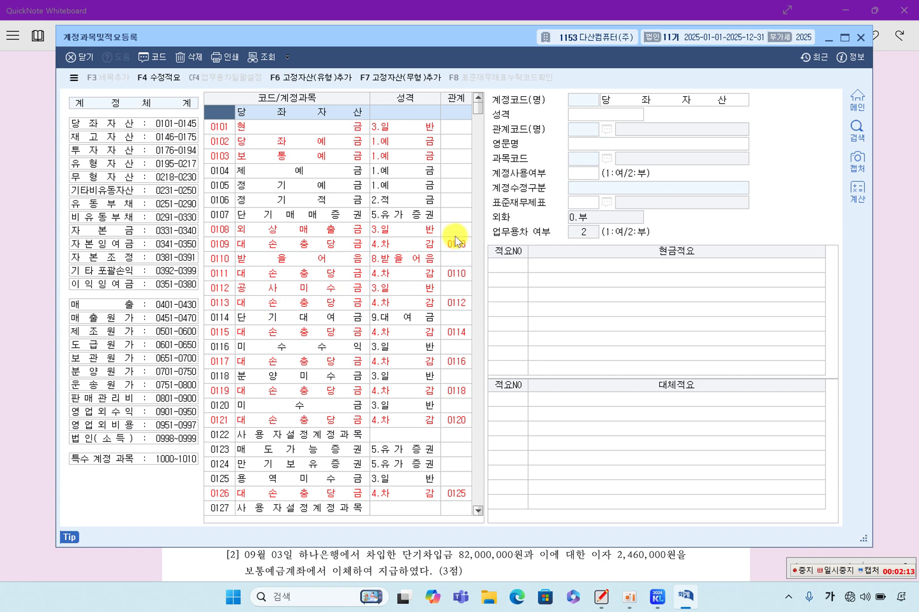
left_click(29, 209)
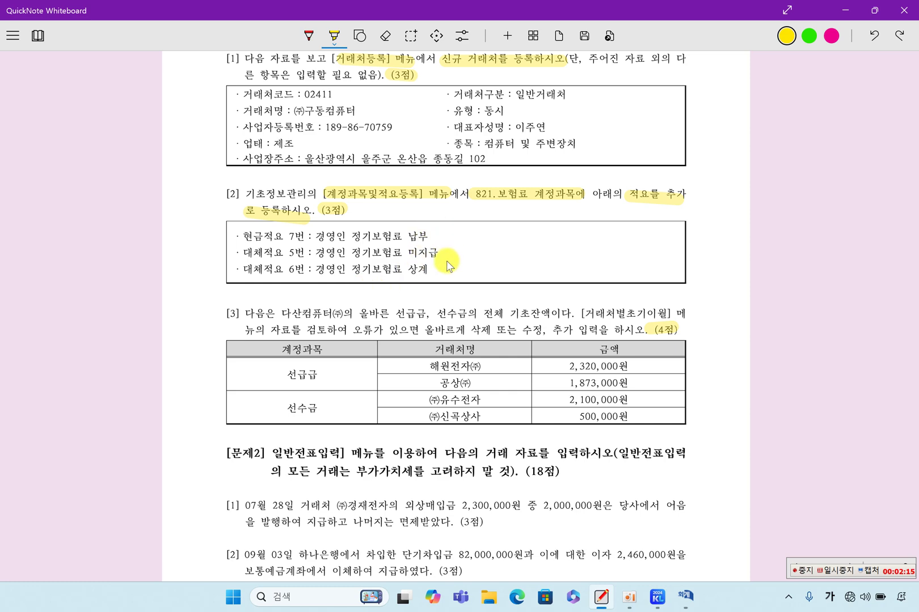
left_click_drag(471, 194, 520, 203)
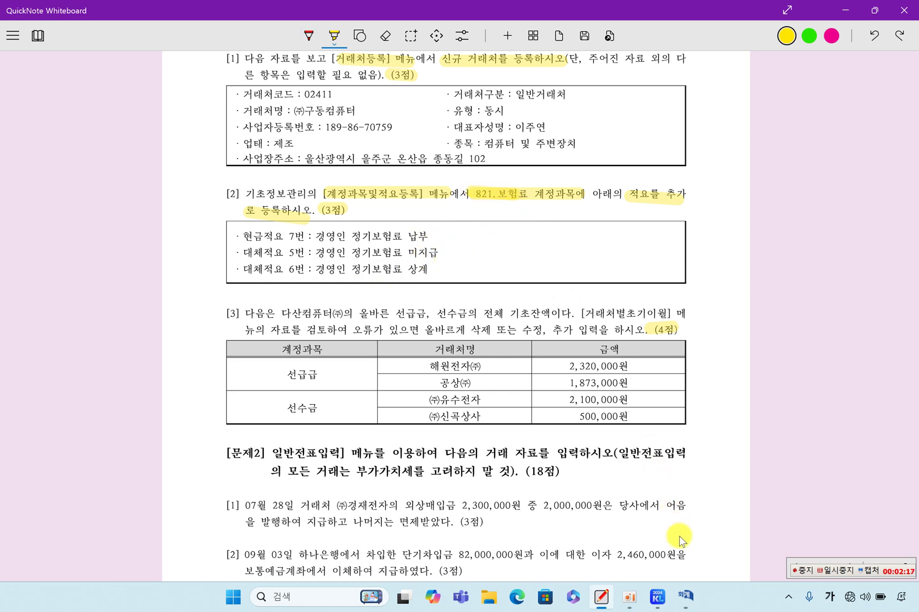
Switch back to KcLep's 계정과목및적요등록 and find and select account 0821 보험료 by its code
left_click(685, 596)
left_click(230, 186)
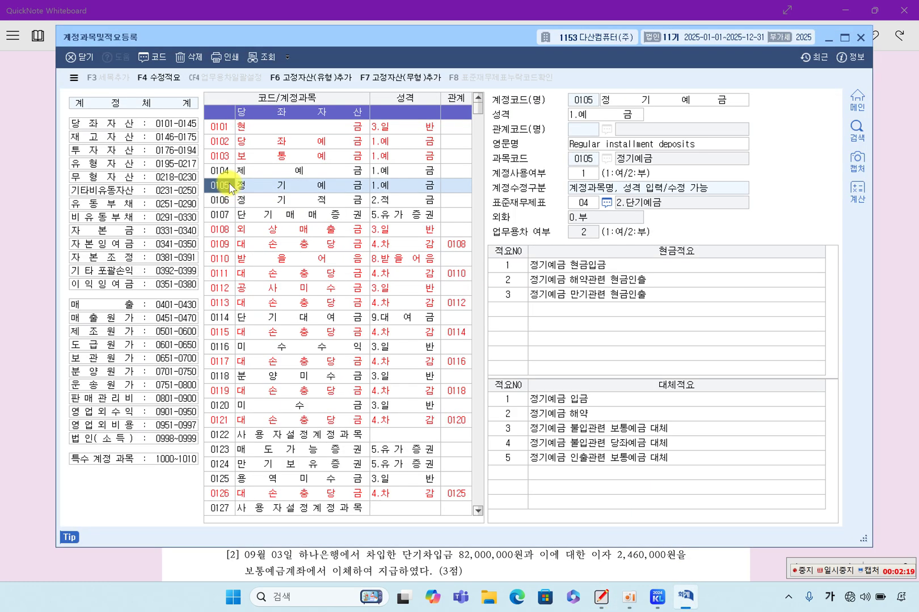
left_click(227, 142)
type("0821")
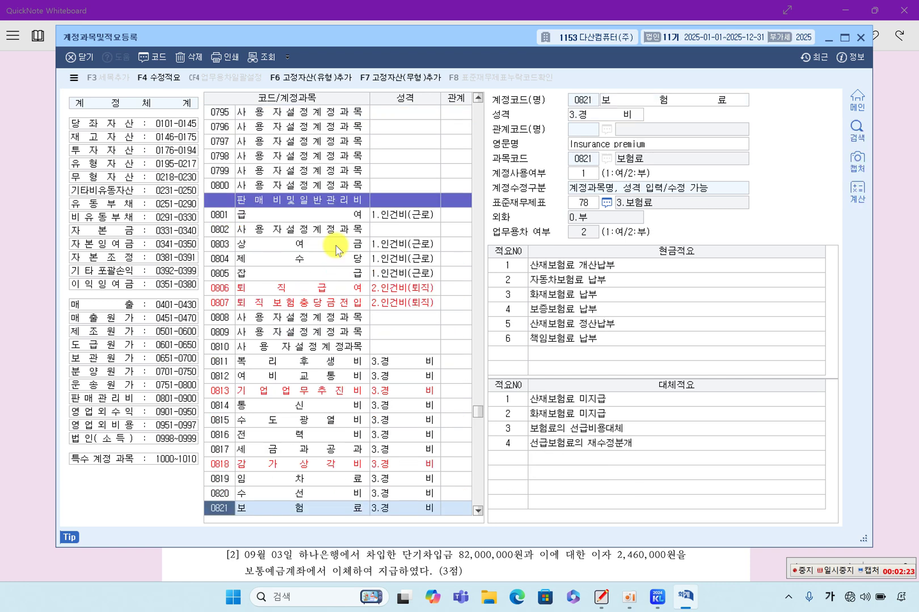
scroll(340, 363, "down", 3)
left_click(321, 380)
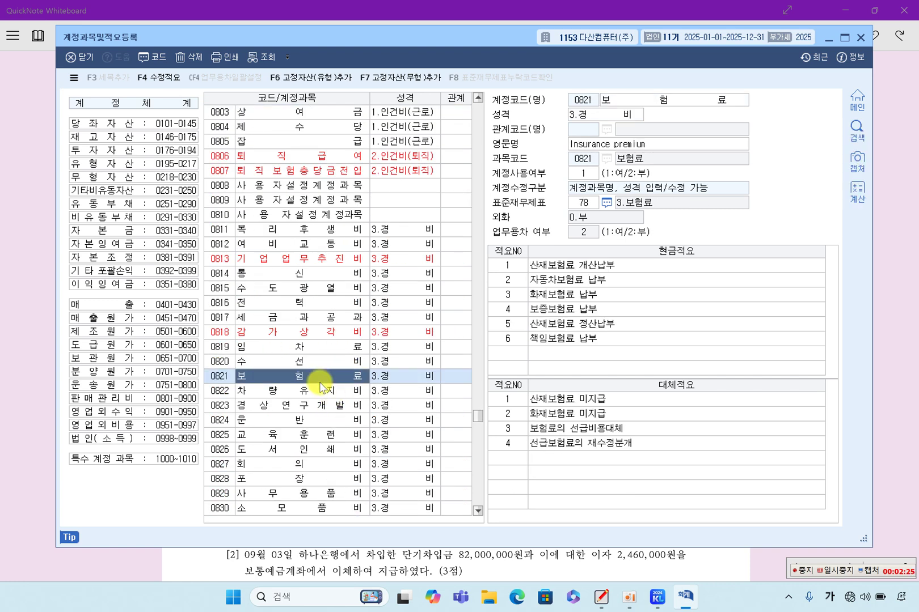
scroll(326, 392, "down", 1)
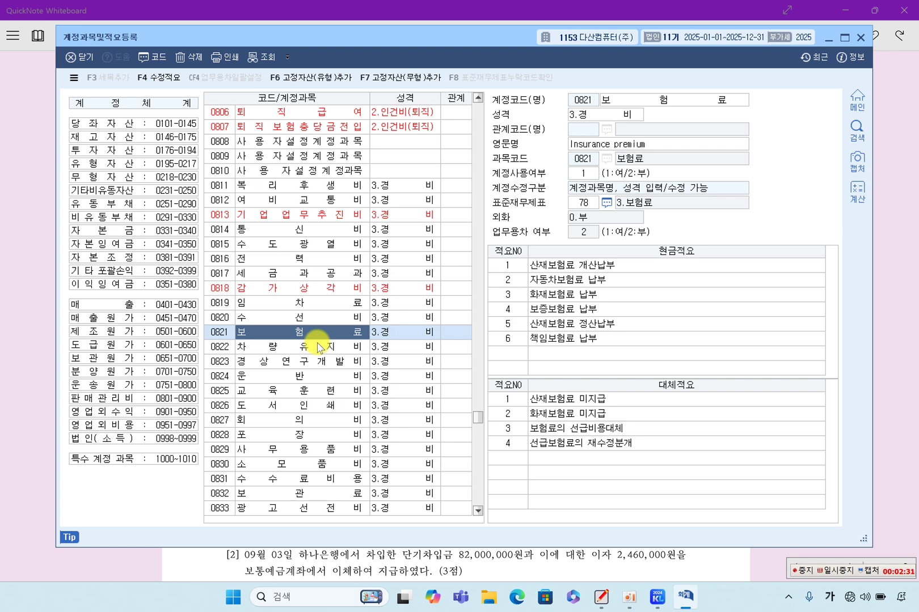
Add to account 0821 현금적요 7 경영인 정기보험료 납부, and 대체적요 5 경영인 정기보험료 미지급 and 6 경영인 정기보험료 상계
left_click(523, 354)
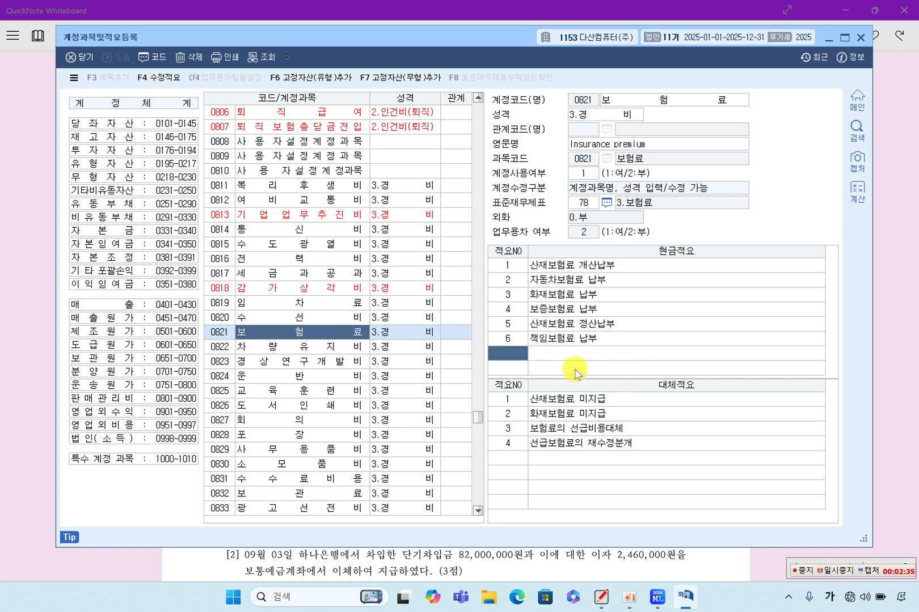
left_click(839, 571)
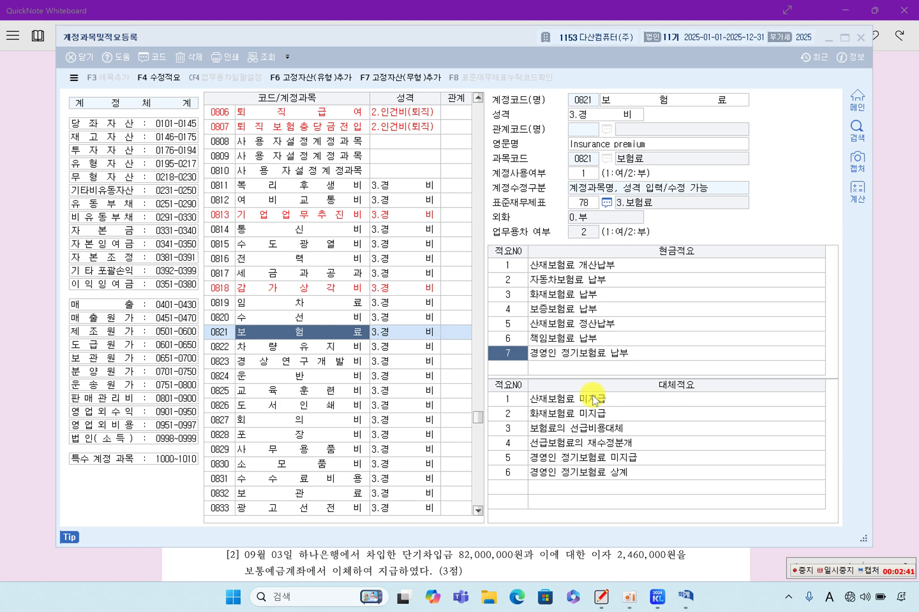
left_click(501, 361)
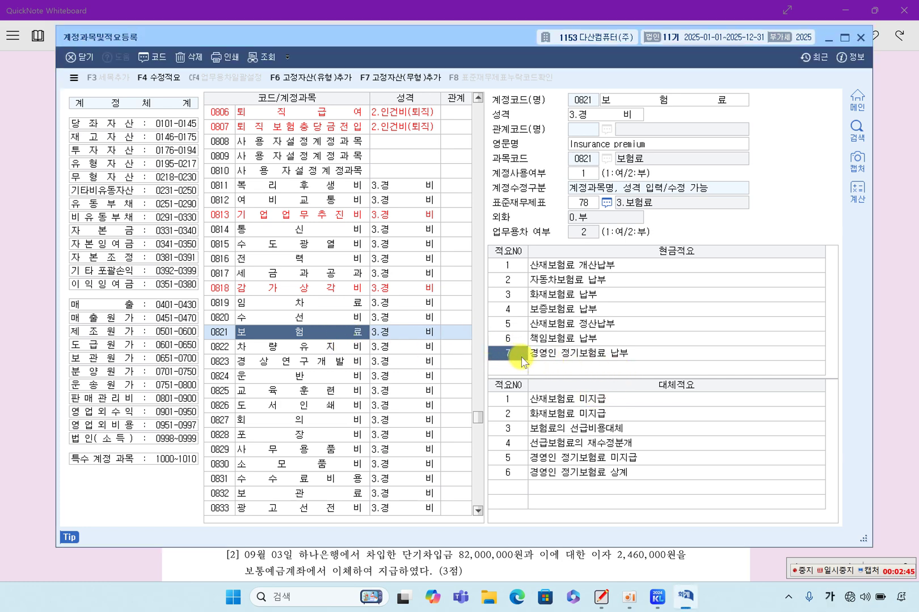
left_click(521, 357)
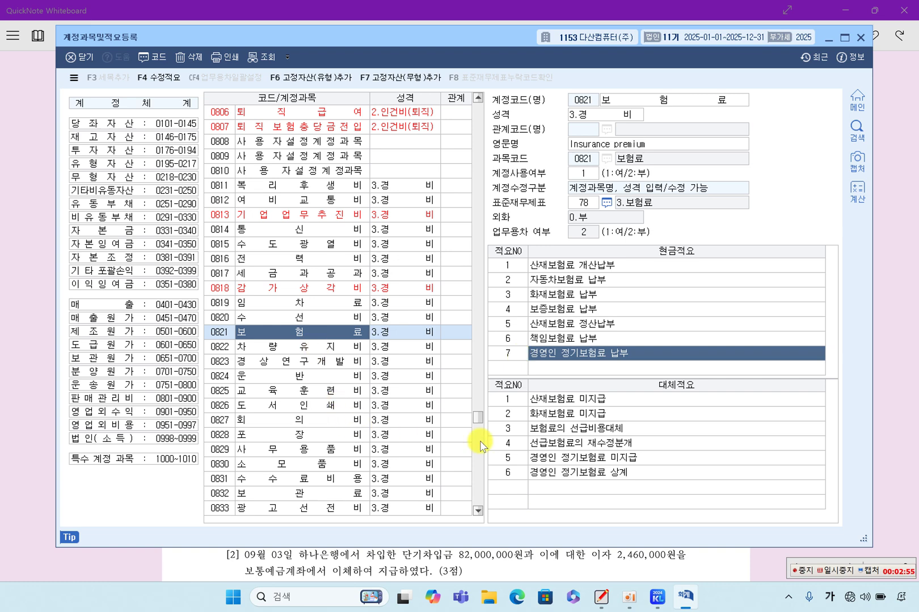
left_click(514, 460)
key("Return")
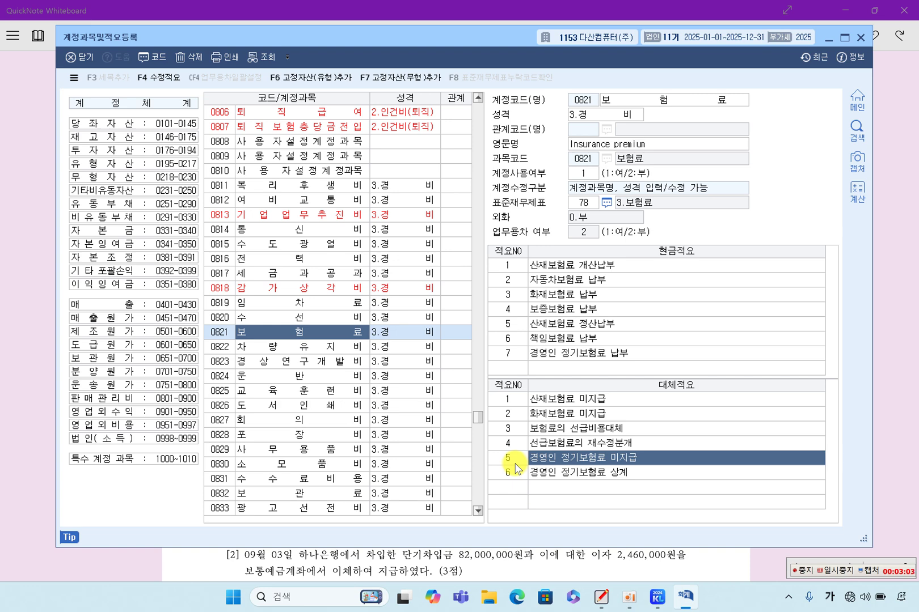
Review the added 적요 of 0821 보험료, switching to account 0822 차량유지비 and back, and close 계정과목및적요등록
key("Return")
key("Return")
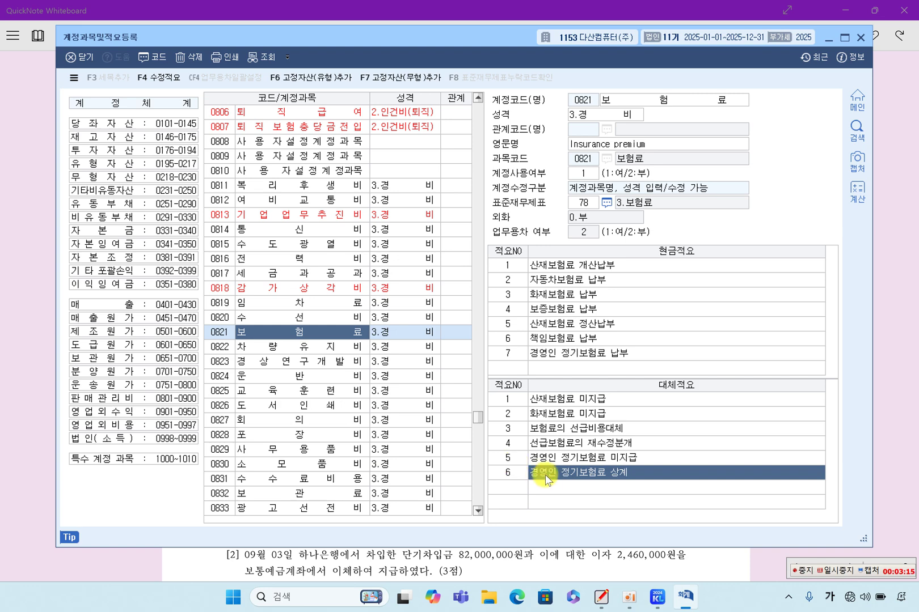
left_click(554, 457)
left_click(562, 471)
left_click(316, 347)
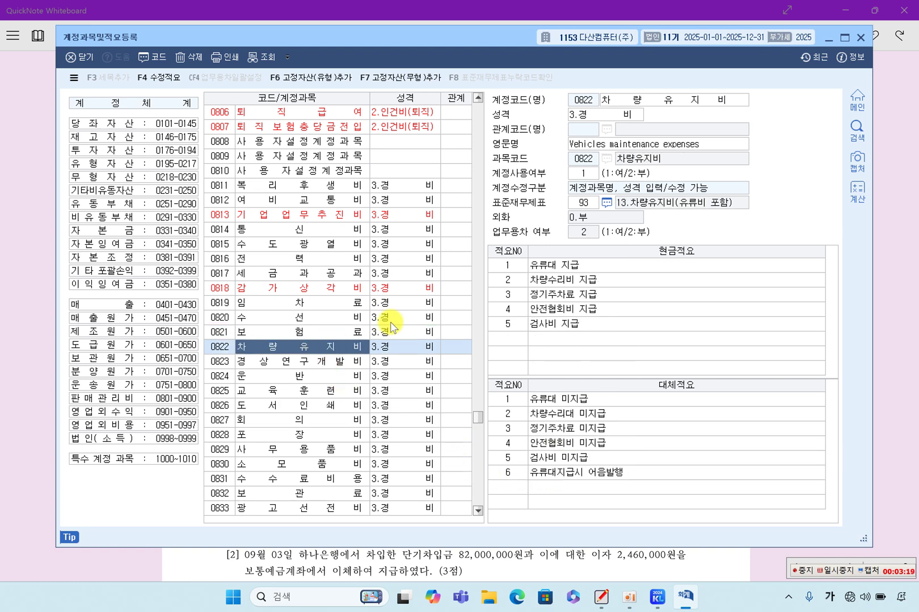
left_click(311, 334)
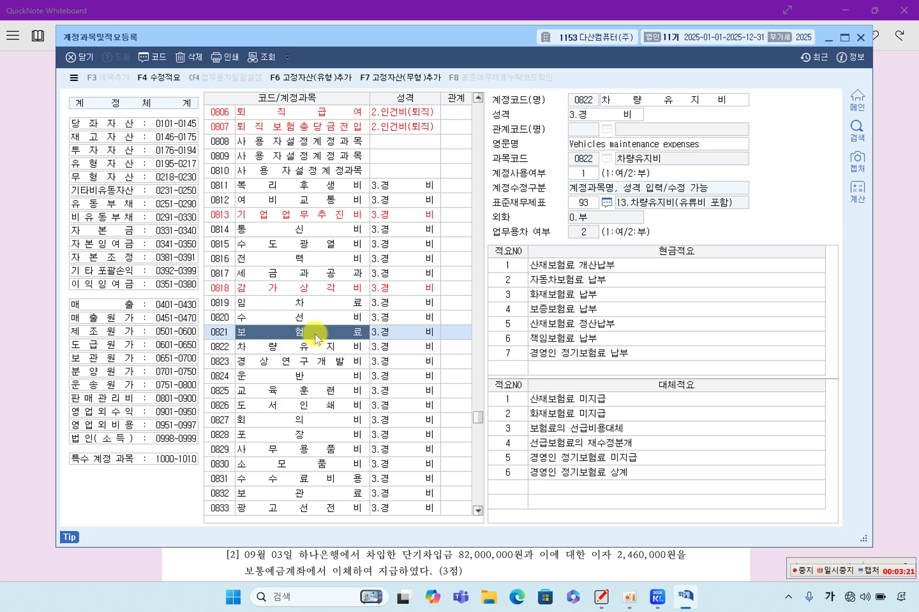
left_click(860, 38)
On the QuickNote Whiteboard, highlight the key phrases of question 3: 선급금, 선수금, 전체 기초잔액, [거래처별초기이월] 메뉴 and the correction instruction
scroll(442, 339, "down", 3)
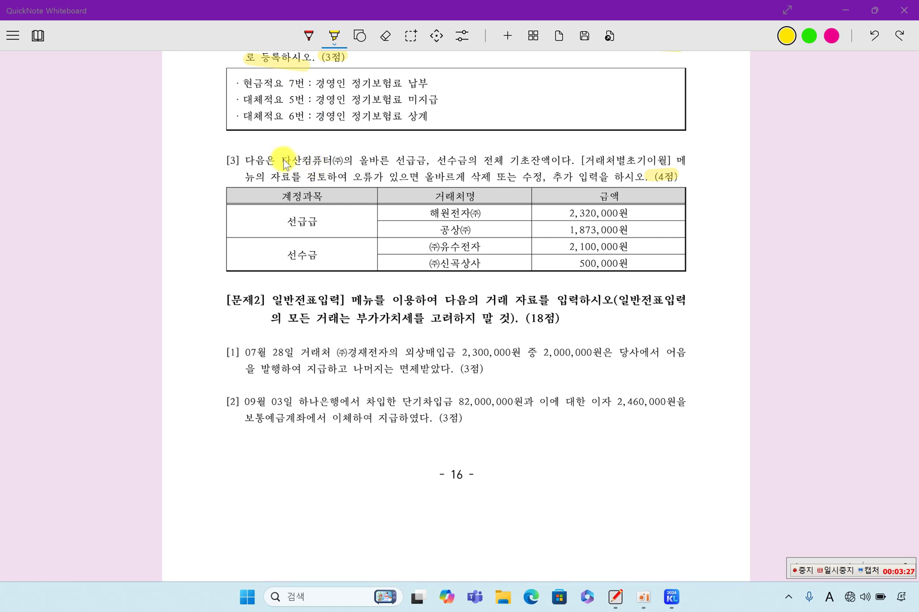
left_click_drag(280, 164, 688, 160)
left_click_drag(245, 185, 636, 176)
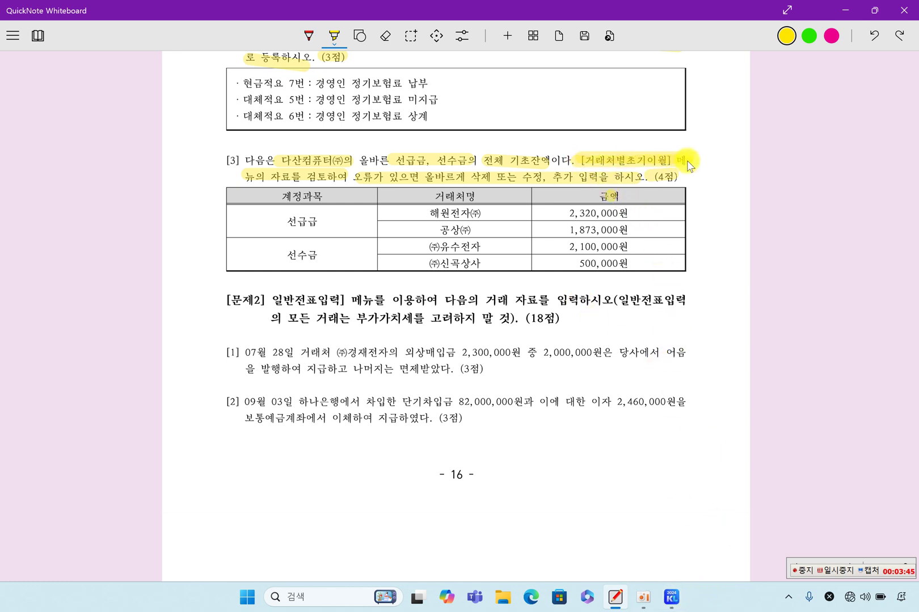
left_click_drag(652, 162, 667, 168)
Switch to KcLep, open 거래처별초기이월 and select account 0131 선급금
left_click(671, 597)
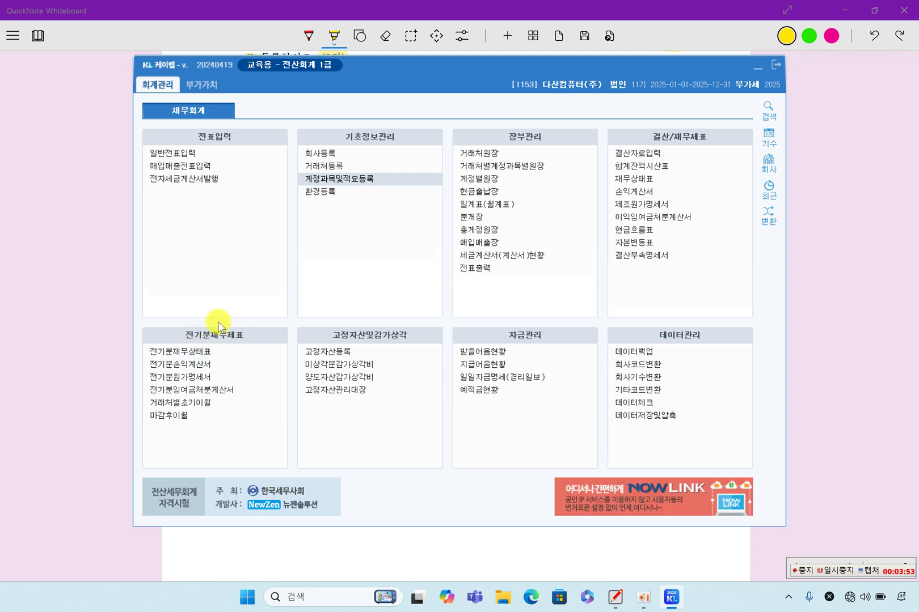
left_click(203, 408)
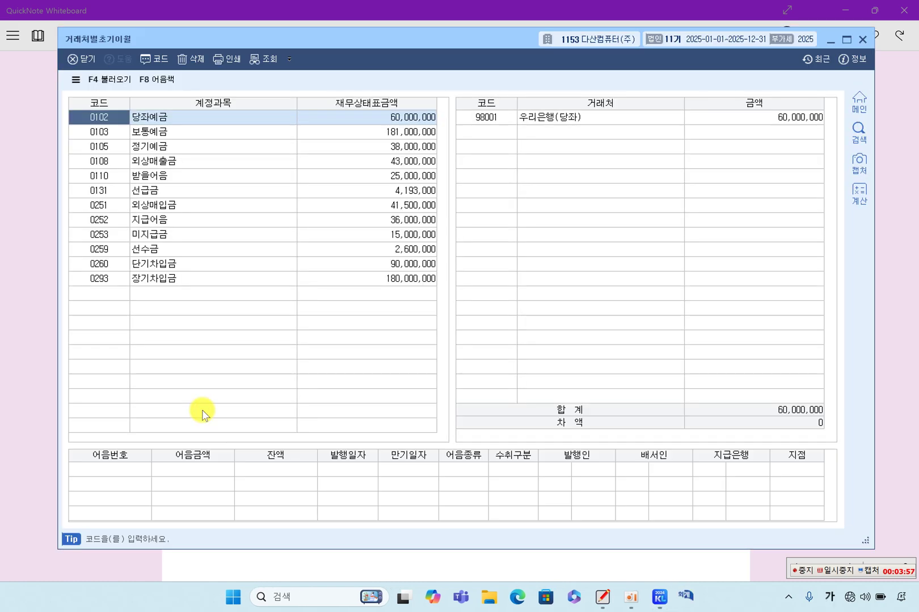
left_click(210, 177)
left_click(202, 222)
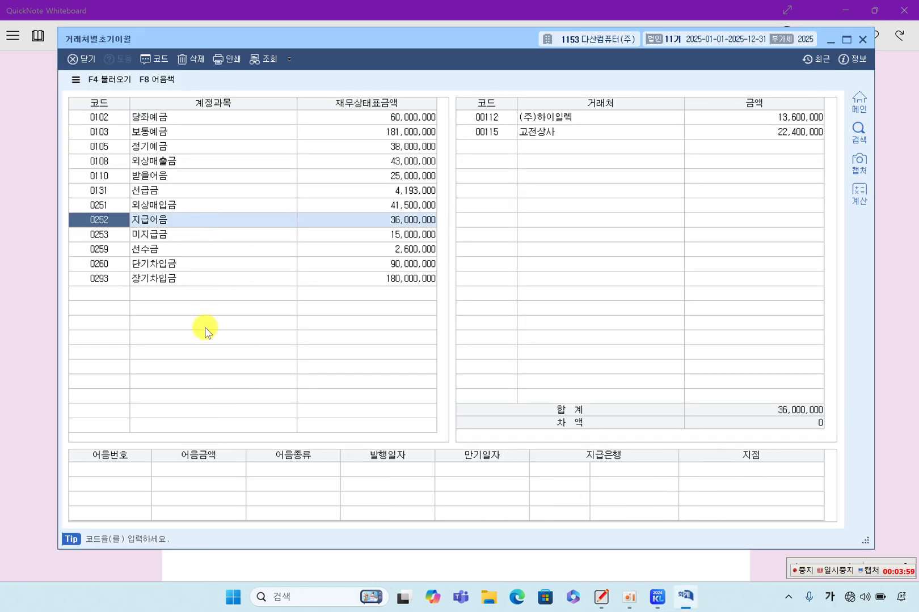
left_click(146, 192)
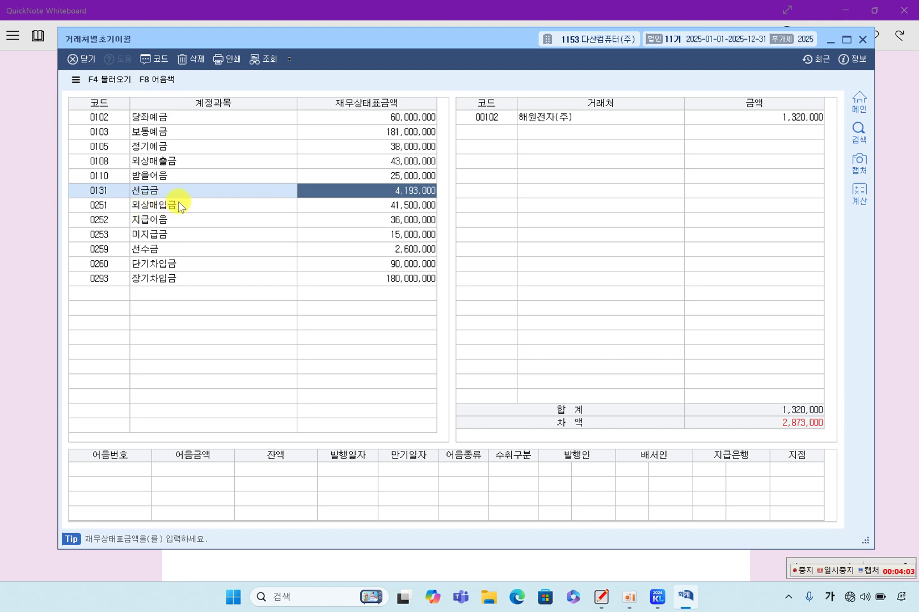
Set the 선급금 opening amount of 해원전자(주) to 2,320,000
left_click(737, 119)
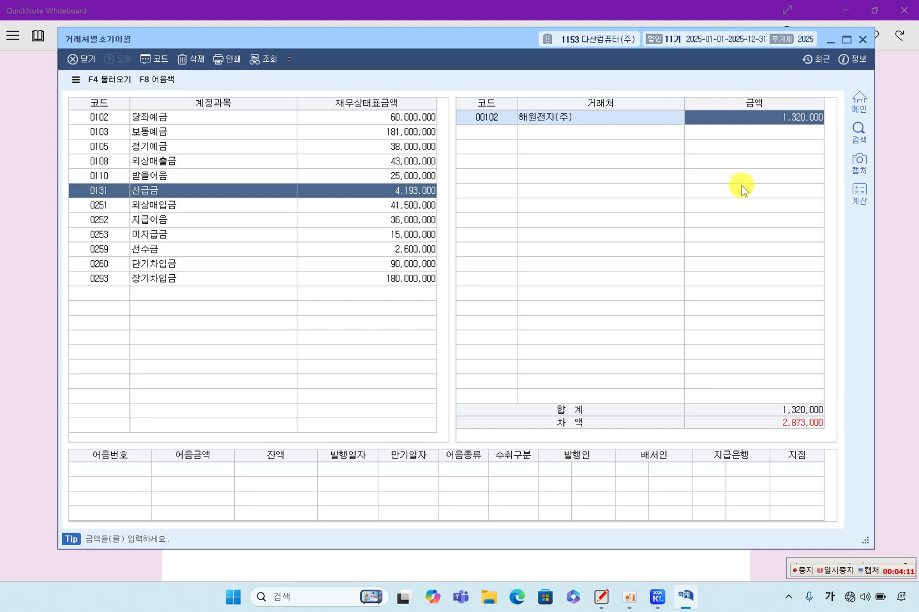
type("2")
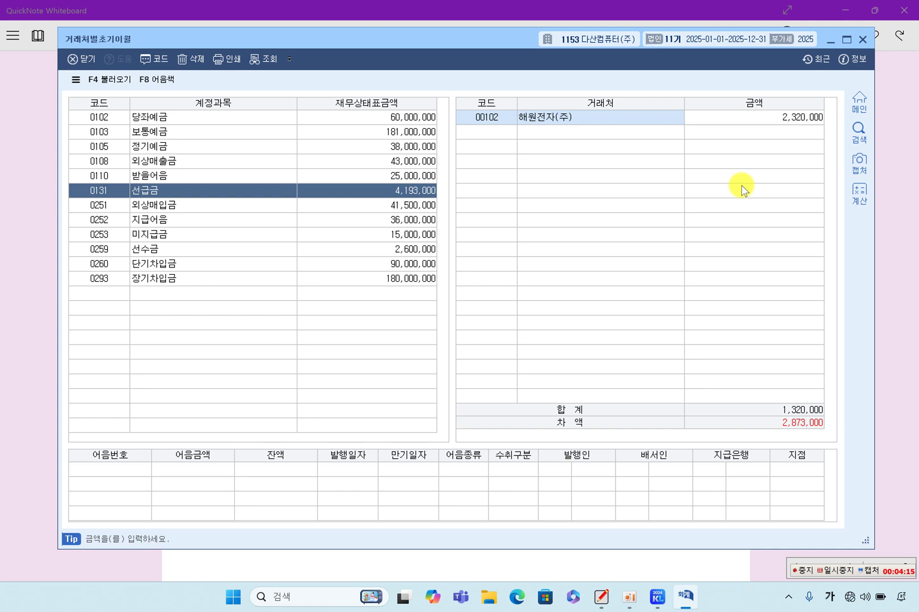
key("Return")
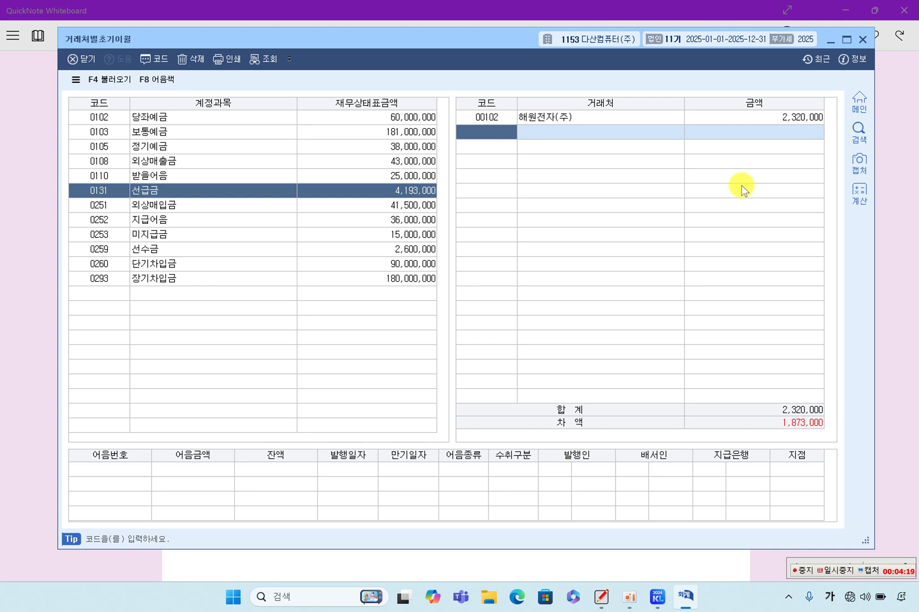
Search for 공상 in the vendor lookup and add 00114 공상(주) as a new vendor line under 선급금
key("F2")
type("ㄱ")
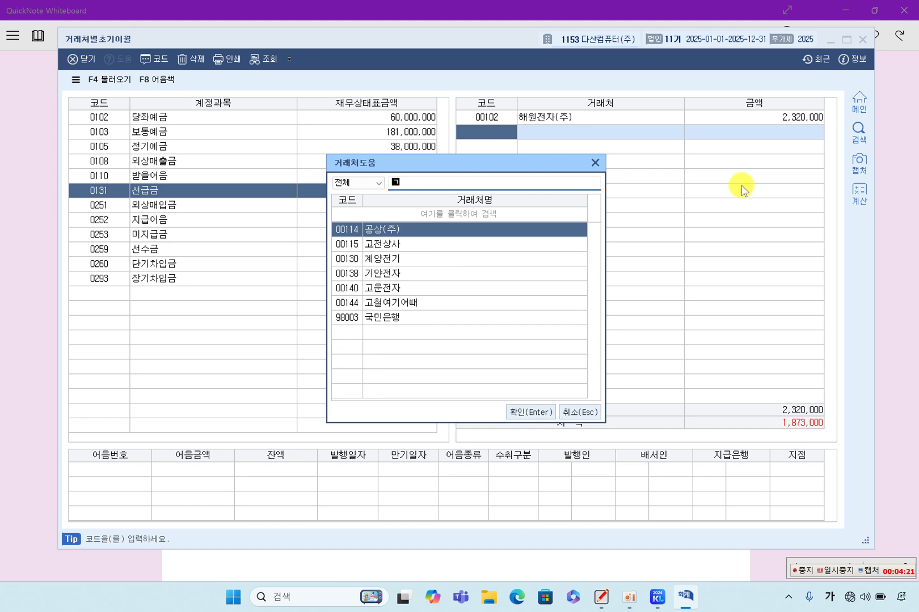
type("ㅗㅅㅐ")
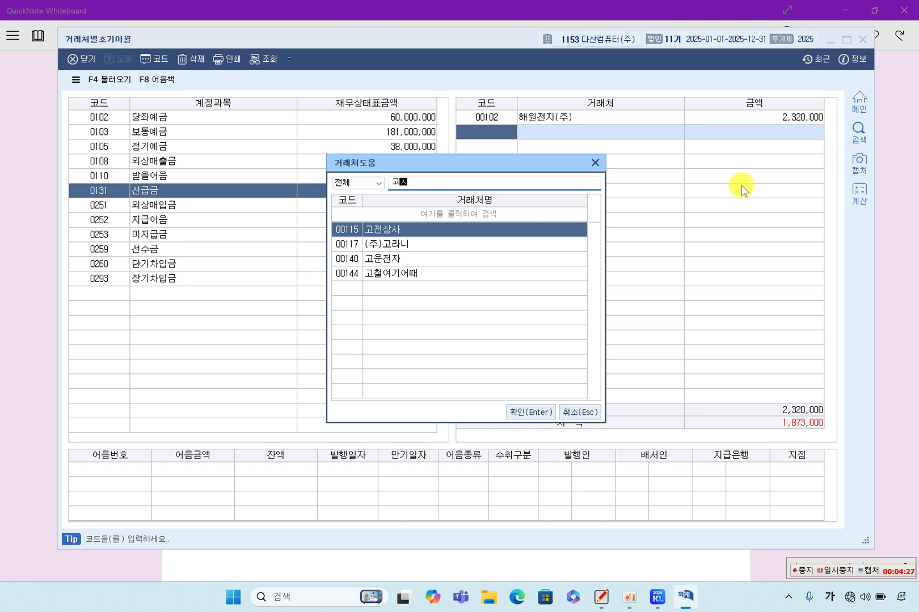
key("BackSpace")
key("BackSpace")
type("ㅅㅣㄴ")
key("BackSpace")
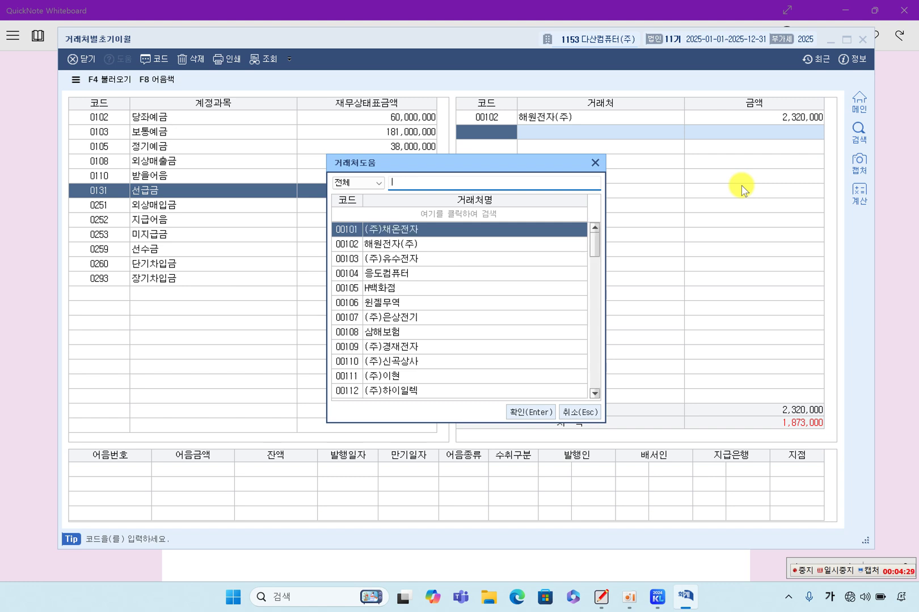
type("ㄱㅗㅇㅅ")
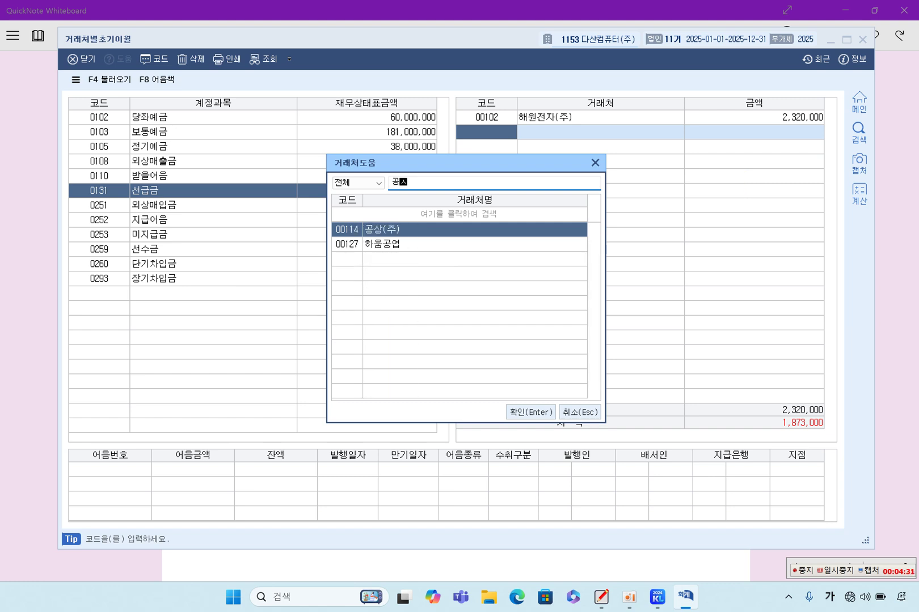
type("ㅏㅇ")
key("Return")
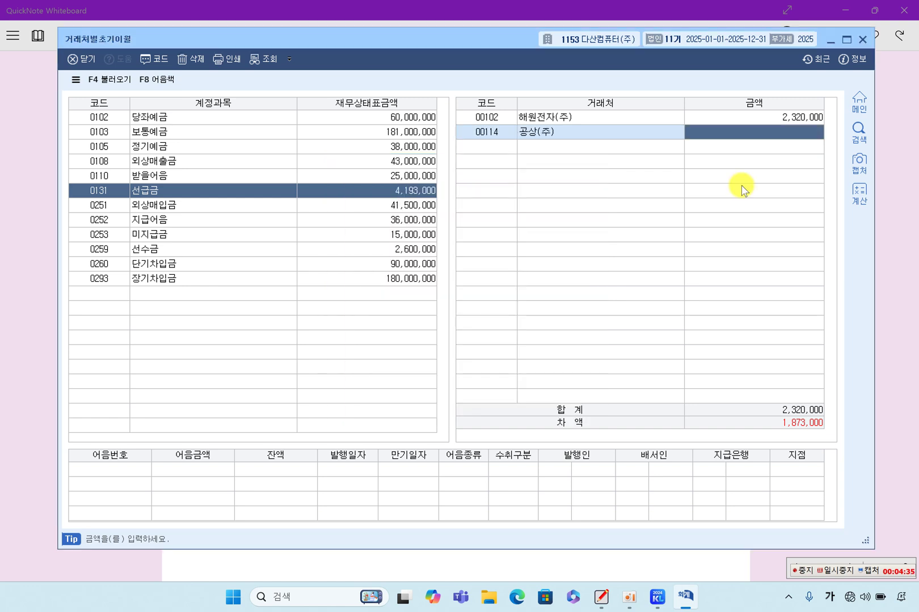
Enter 1,873,000 as the opening amount of 공상(주) under 선급금
type("1,")
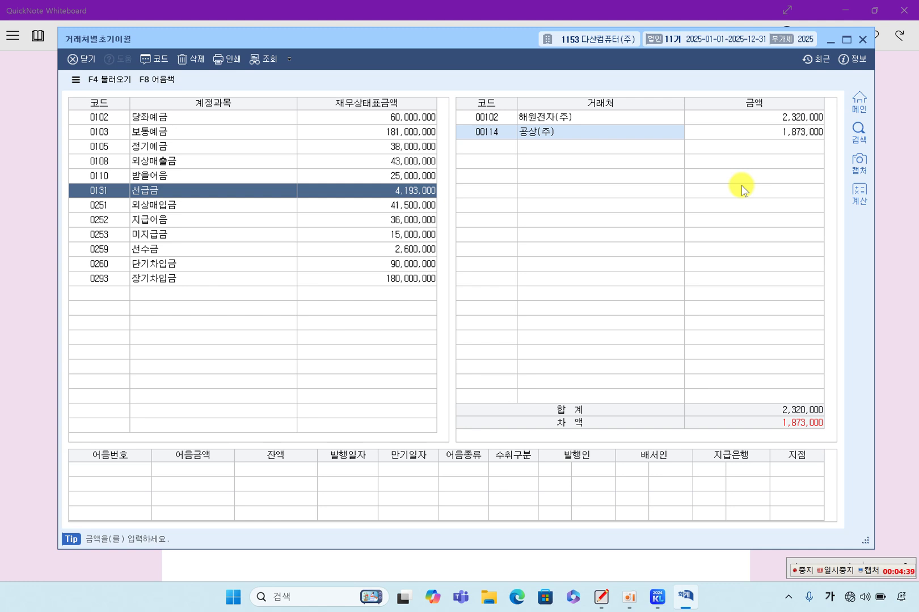
type("873,000")
key("Return")
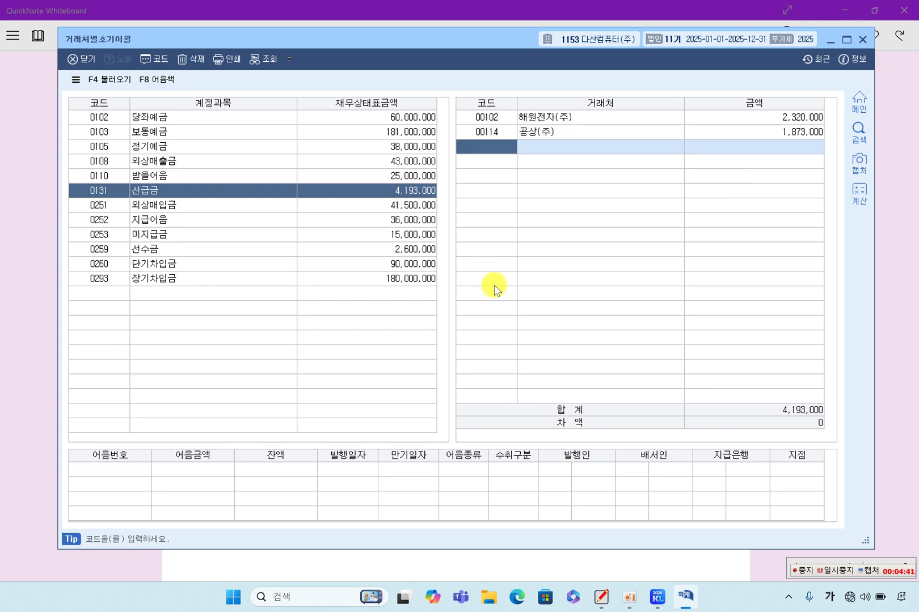
Check the 해원전자(주) and 공상(주) amounts against the balance sheet amount of 선급금
left_click(410, 191)
left_click(742, 118)
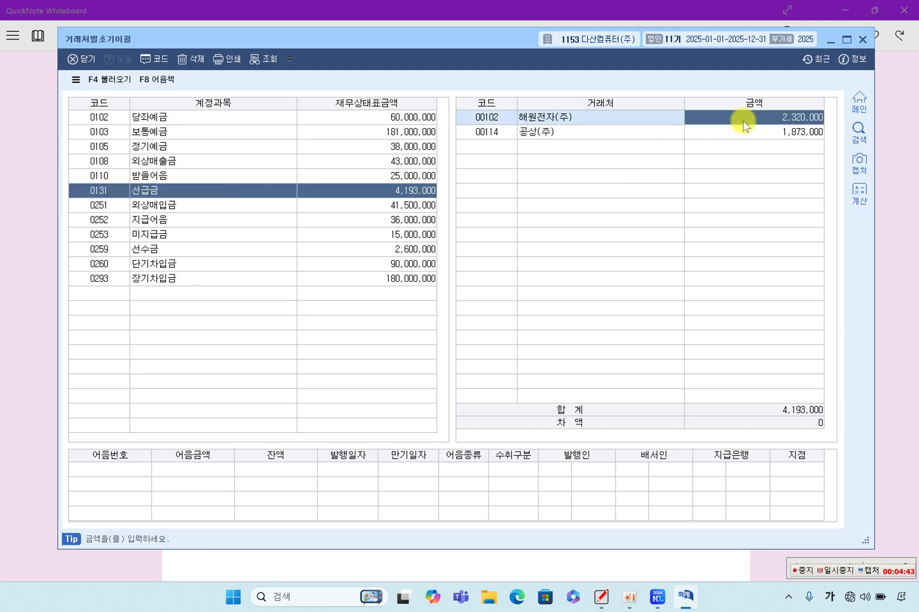
left_click(738, 133)
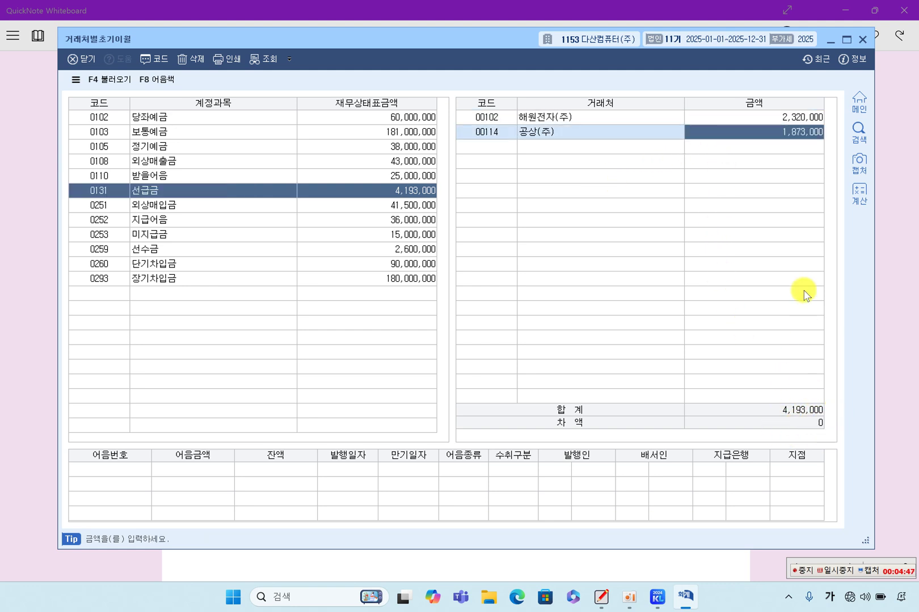
left_click(786, 118)
left_click(786, 133)
left_click(776, 121)
left_click(776, 133)
Select account 0259 선수금 and set the opening amount of (주)유수전자 to 2,100,000
left_click(170, 250)
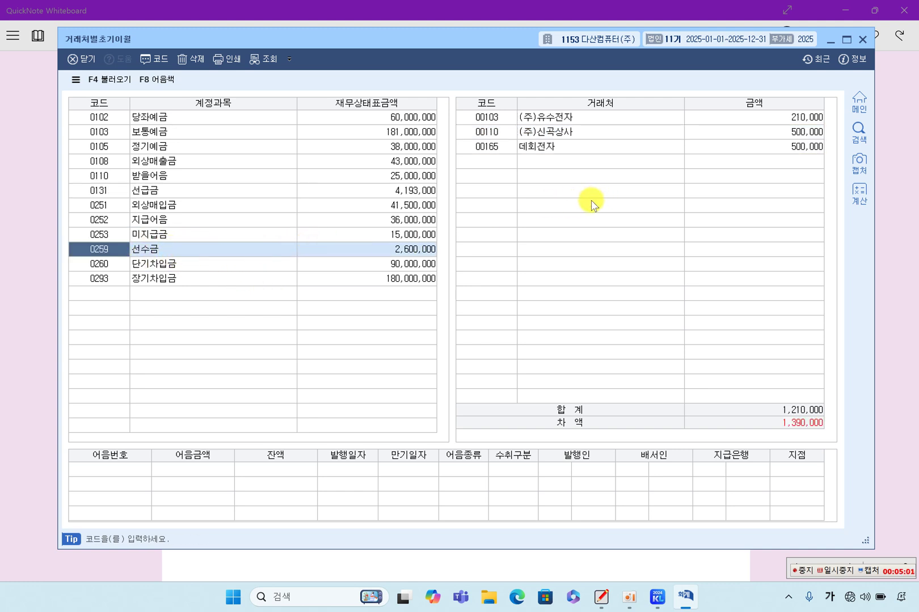
left_click(781, 120)
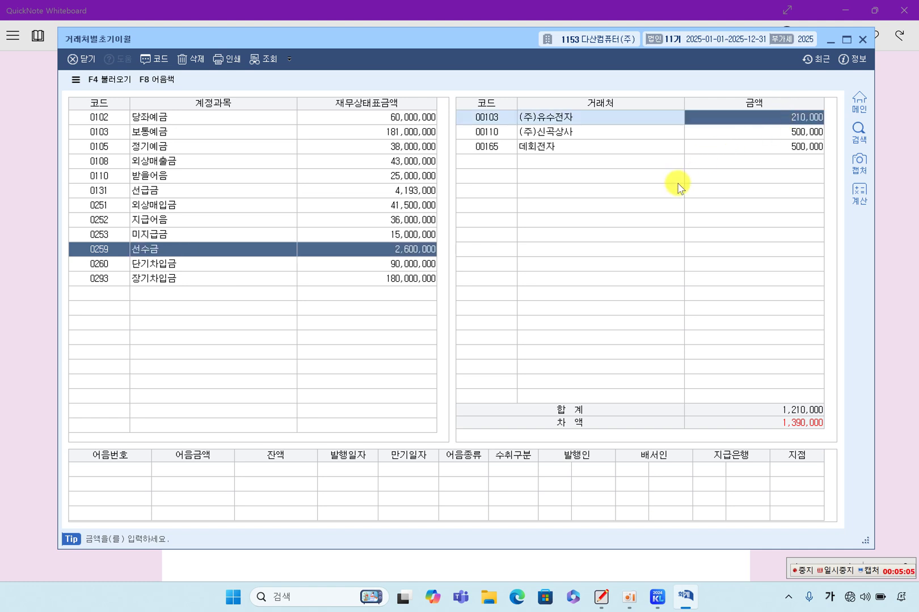
type("2")
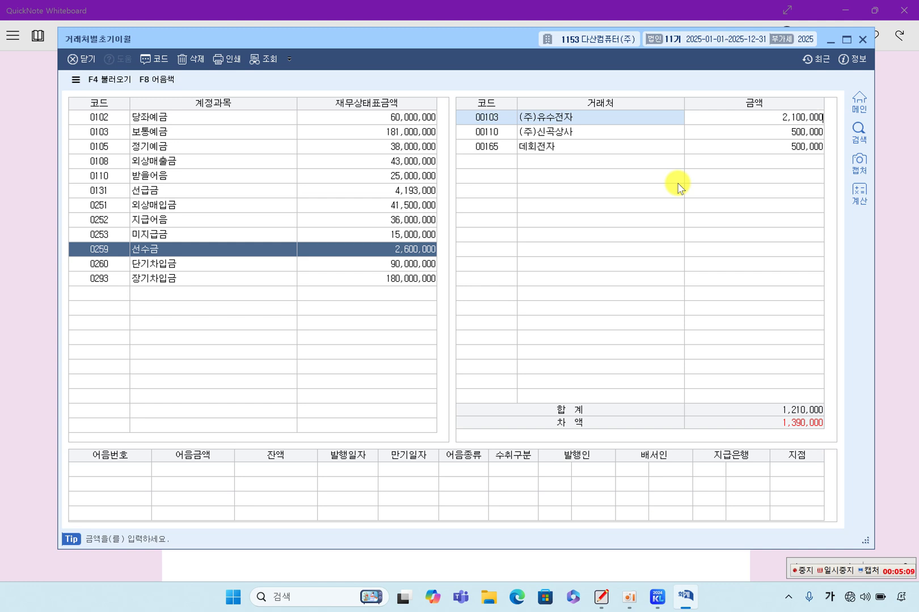
key("Return")
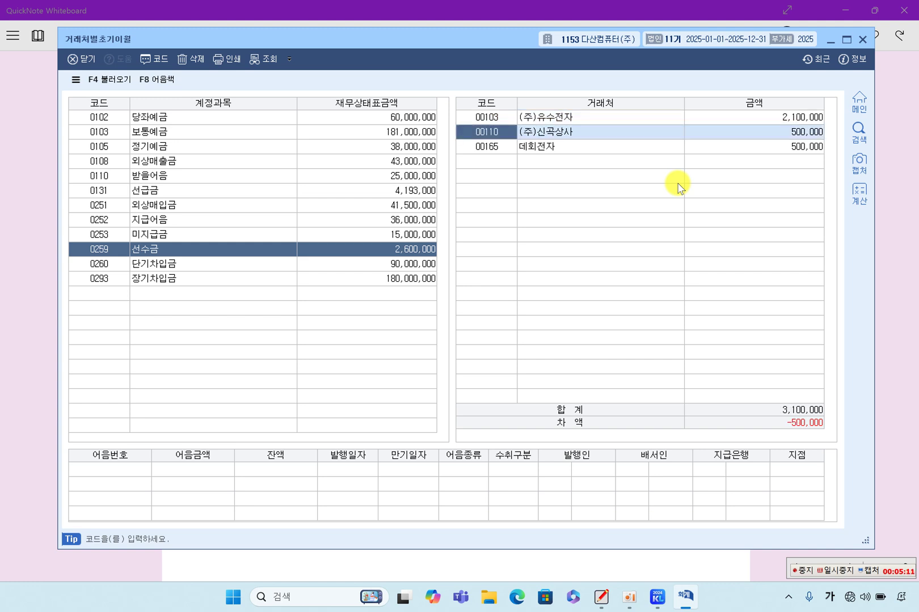
Check the (주)신곡상사 amount and delete the 00165 데회전자 line from 선수금
left_click(722, 135)
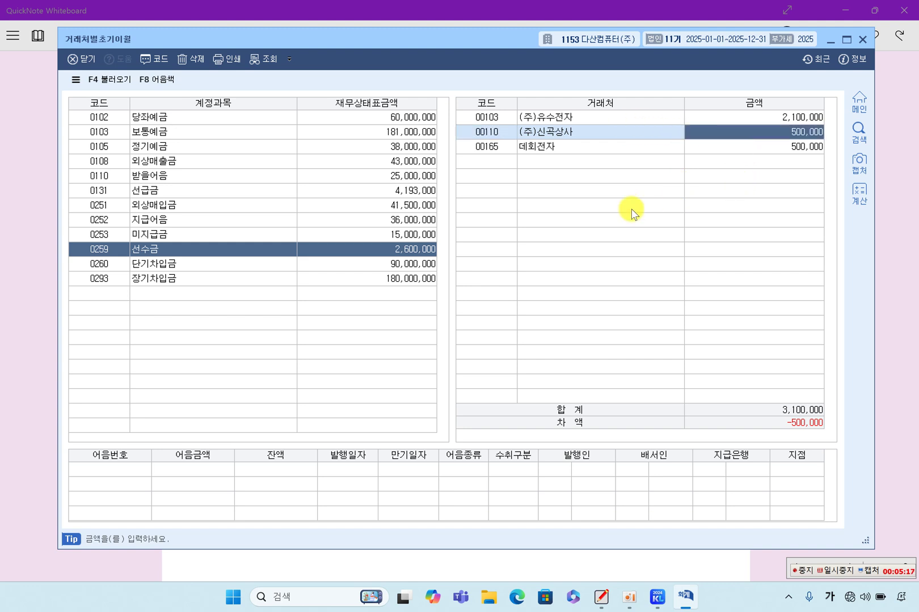
left_click(499, 149)
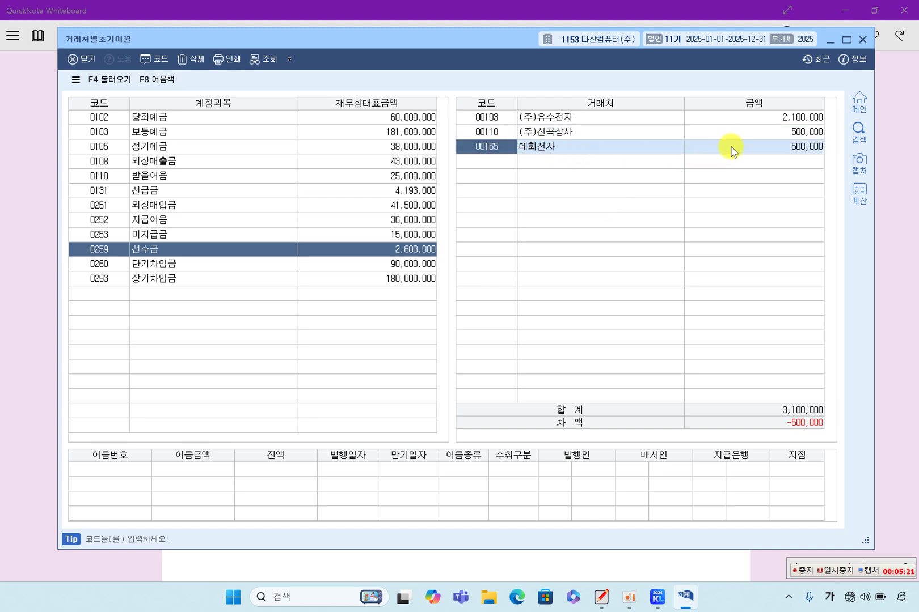
left_click(727, 146)
left_click(498, 150)
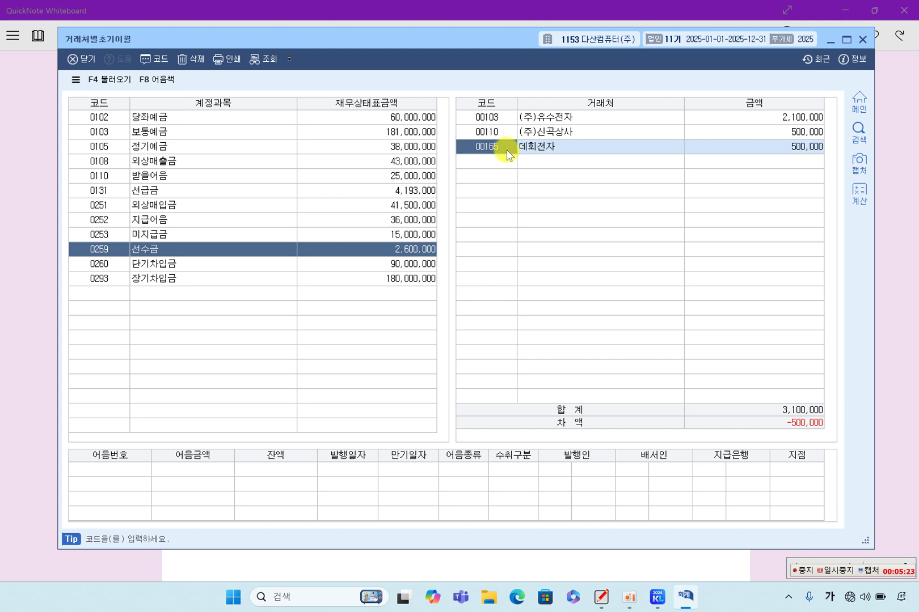
key("F5")
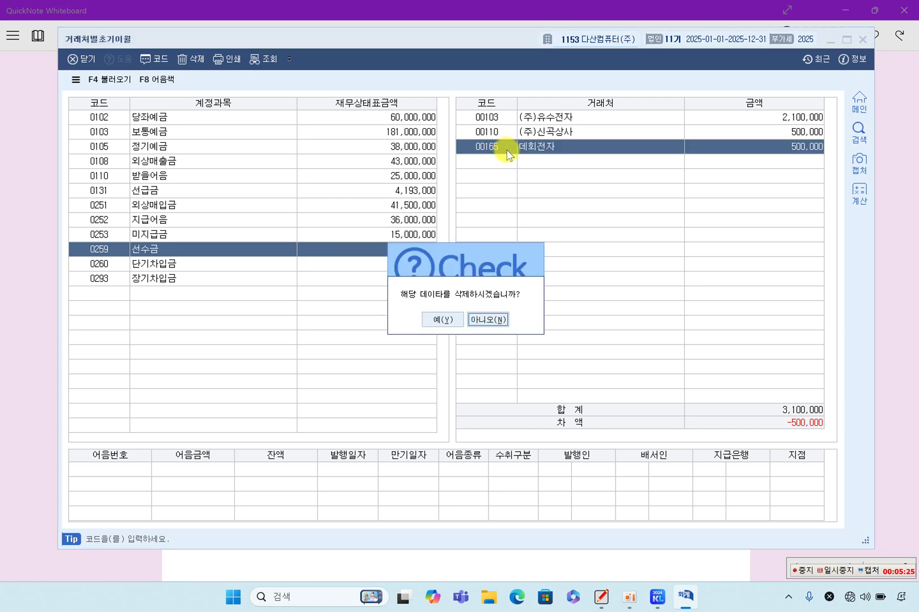
key("Left")
key("Return")
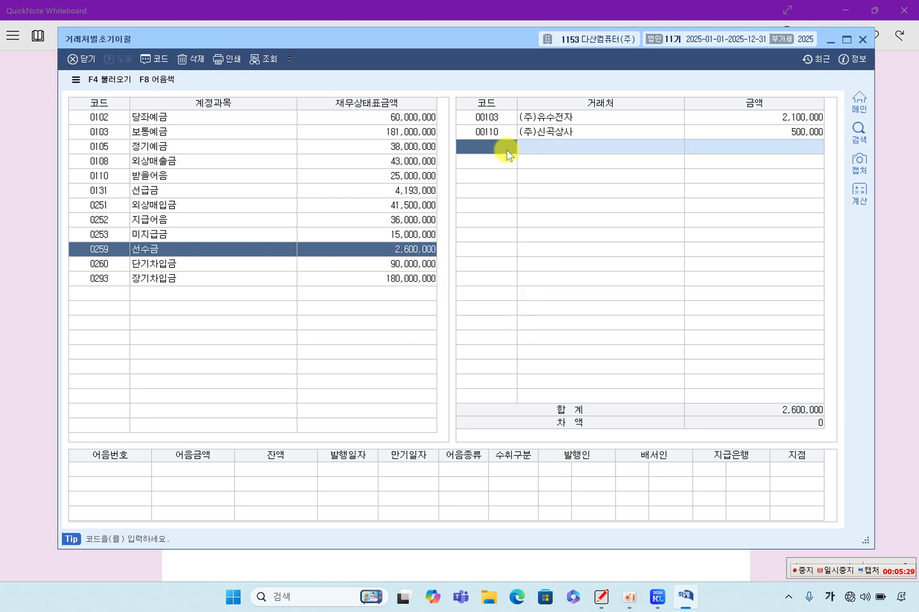
Check the vendor total and difference against the balance sheet amount of 선수금, and close 거래처별초기이월
key("Up")
key("Down")
left_click(342, 262)
left_click(366, 254)
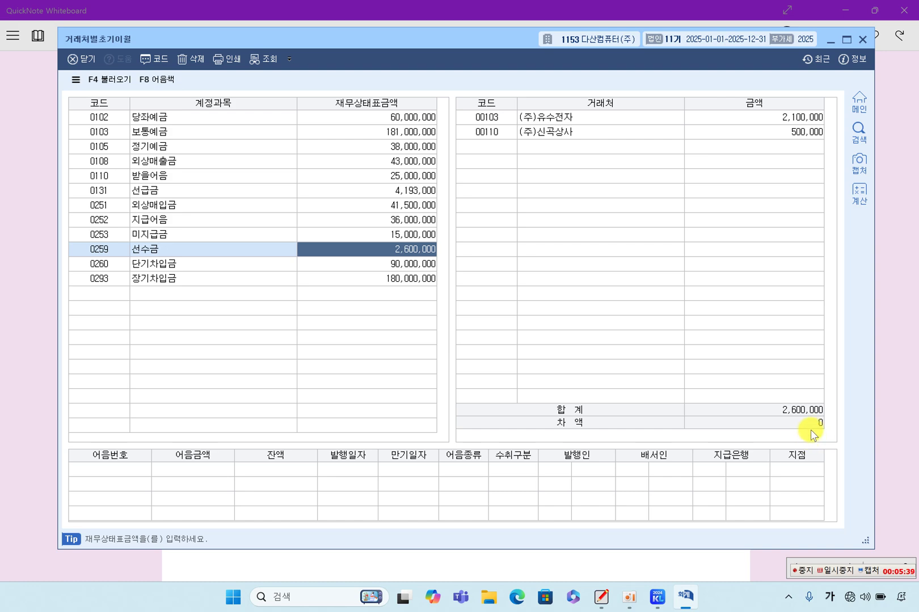
left_click(860, 38)
Return to the QuickNote Whiteboard and highlight the [문제2] heading and the (3점) mark of its question 1
left_click(845, 267)
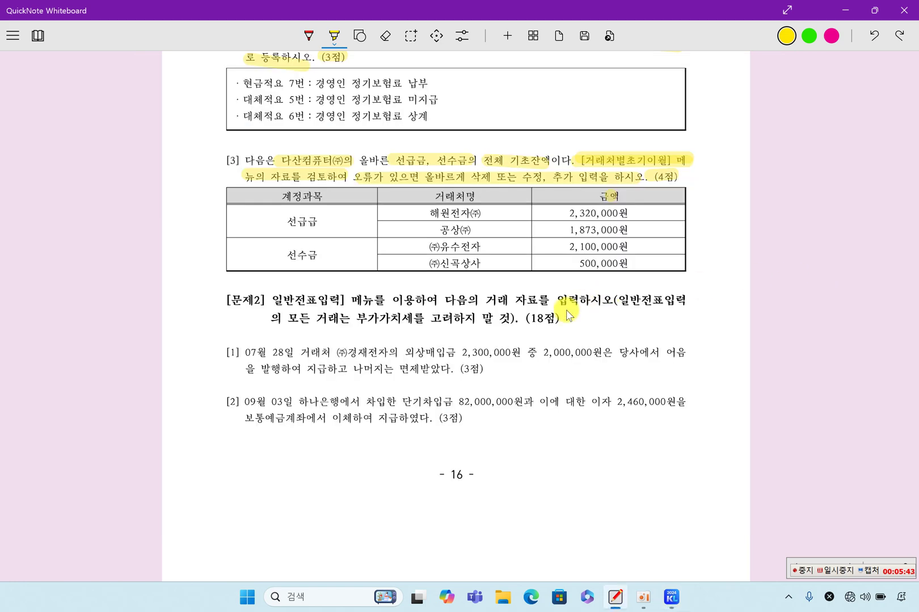
scroll(468, 344, "down", 4)
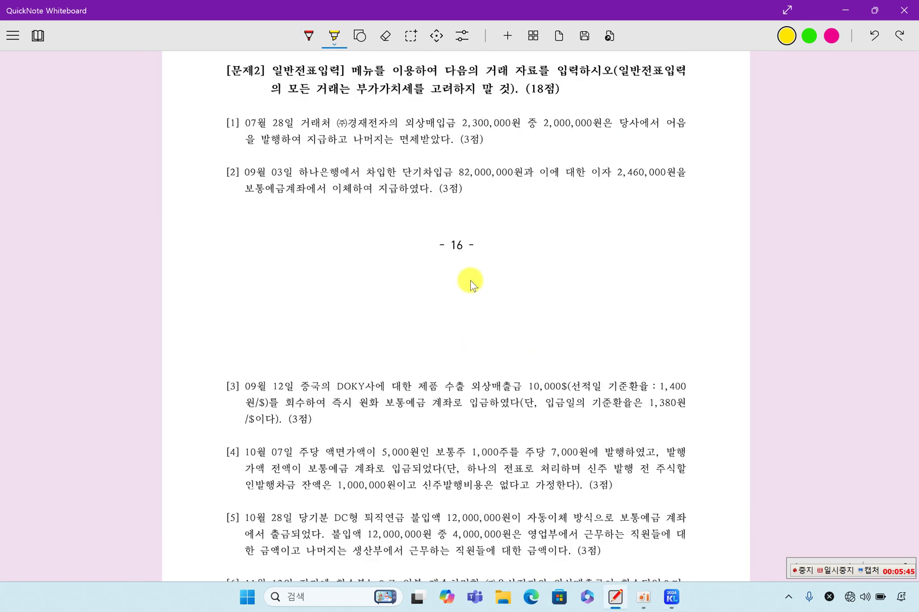
left_click_drag(224, 69, 264, 69)
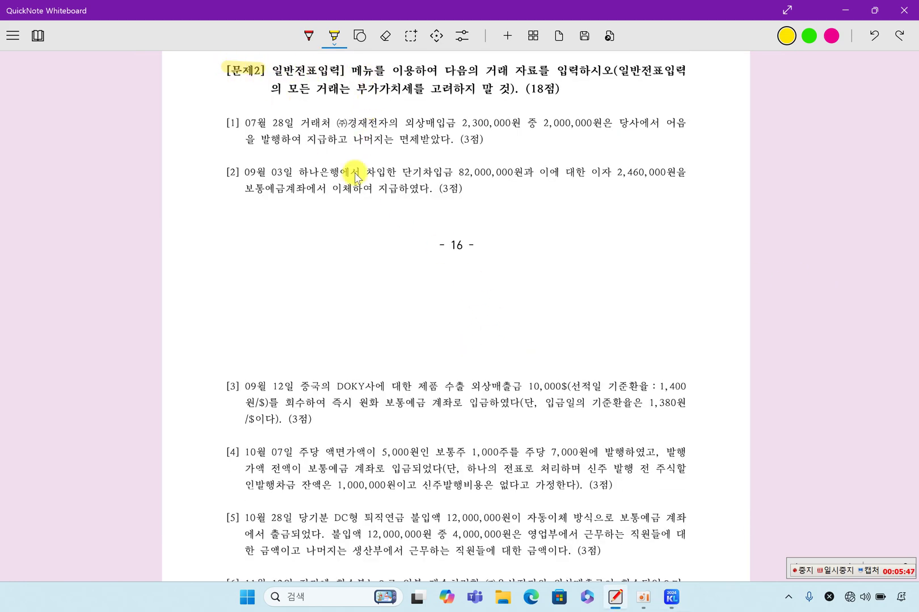
mouse_move(476, 138)
left_mouse_down()
mouse_move(458, 140)
mouse_move(482, 145)
left_mouse_up()
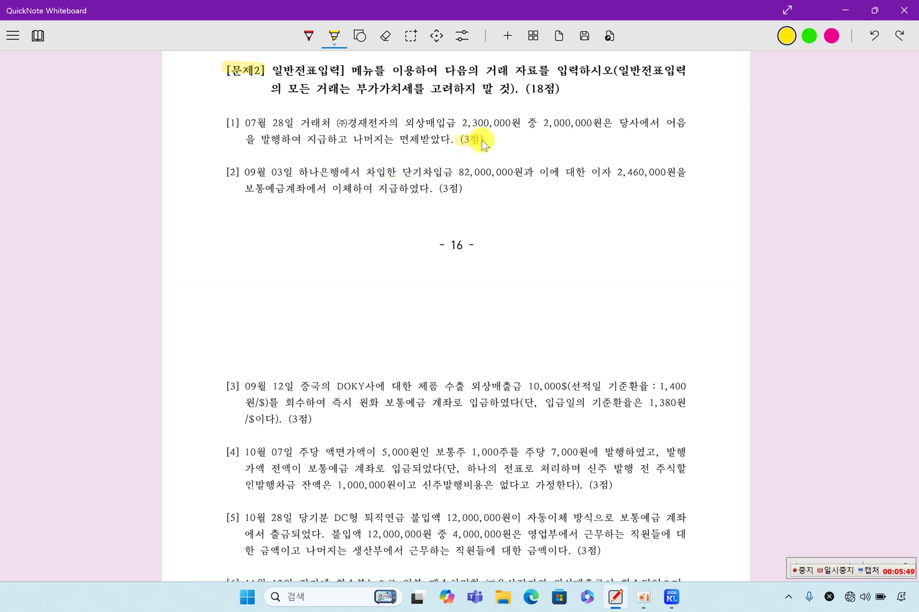
Highlight the (18점) mark, the 부가가치세 exclusion note, and the date, vendor, amounts and payment terms of question 1
left_click_drag(520, 89, 561, 89)
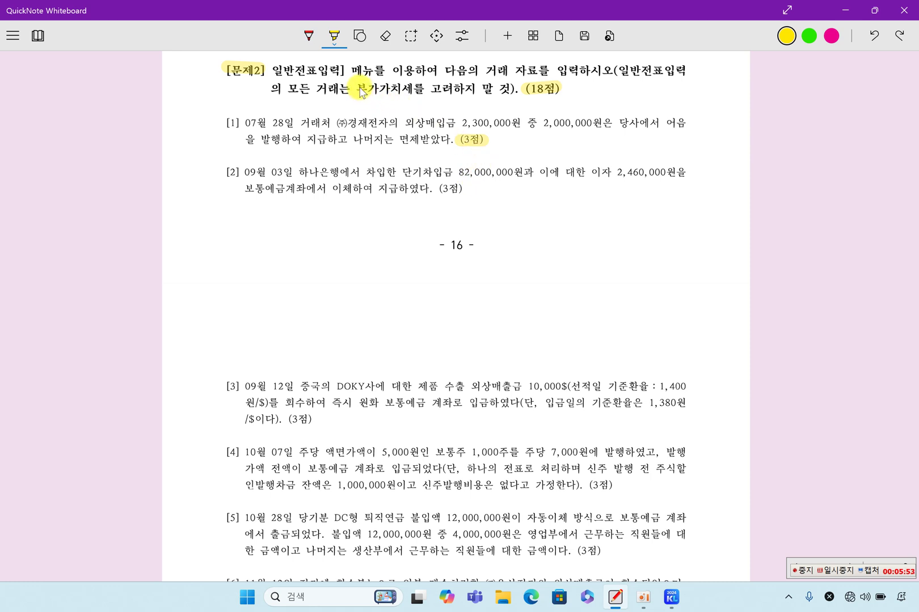
left_click_drag(360, 91, 514, 91)
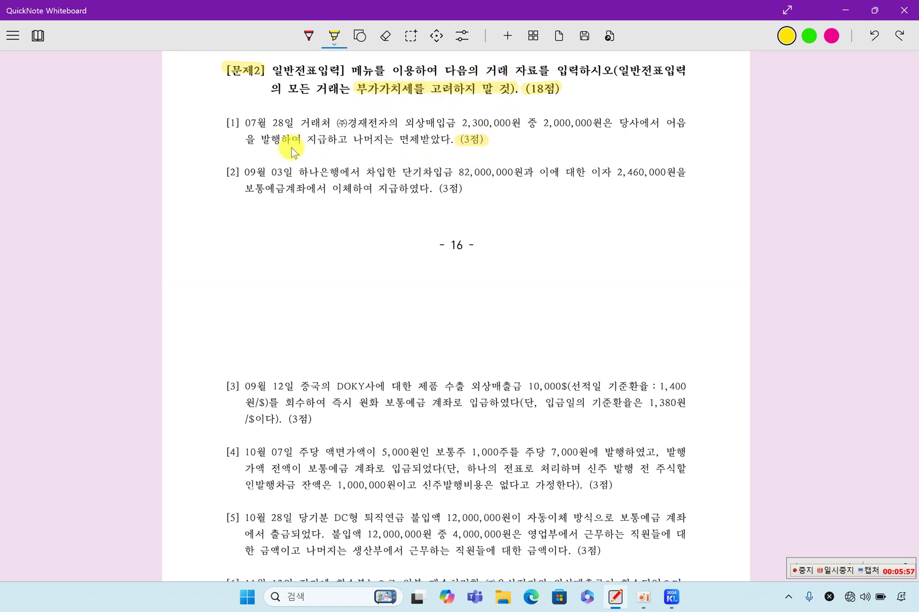
left_click_drag(245, 126, 644, 125)
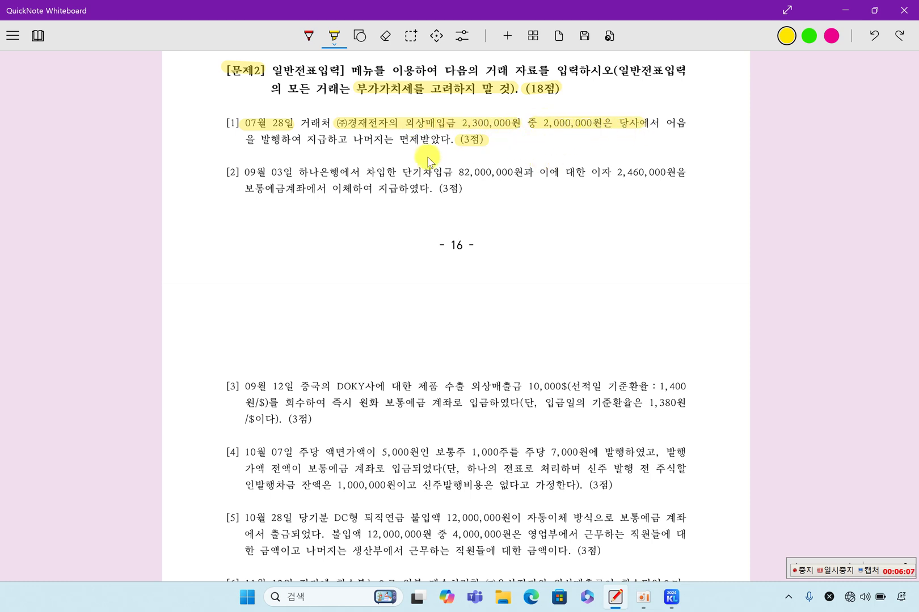
left_click_drag(245, 140, 457, 147)
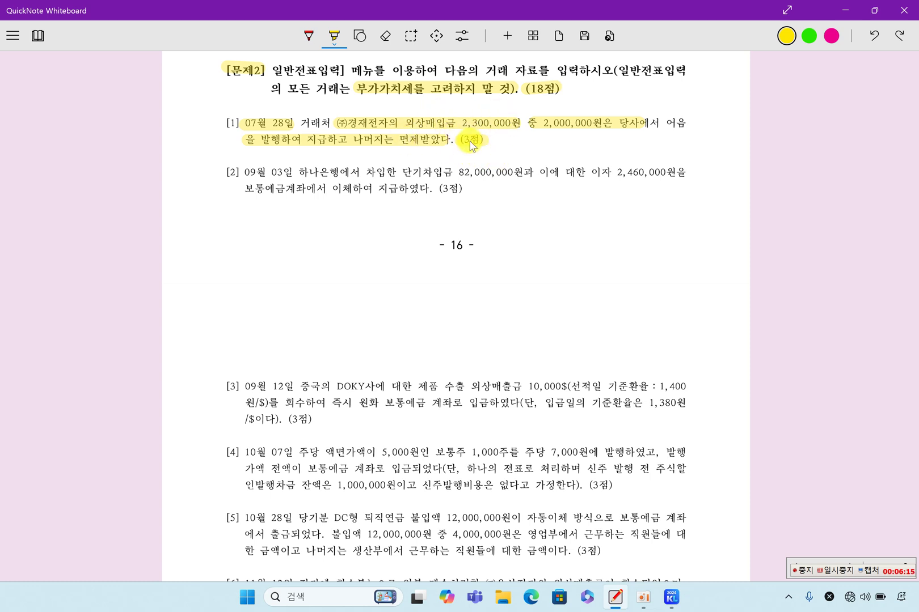
left_click_drag(420, 125, 516, 129)
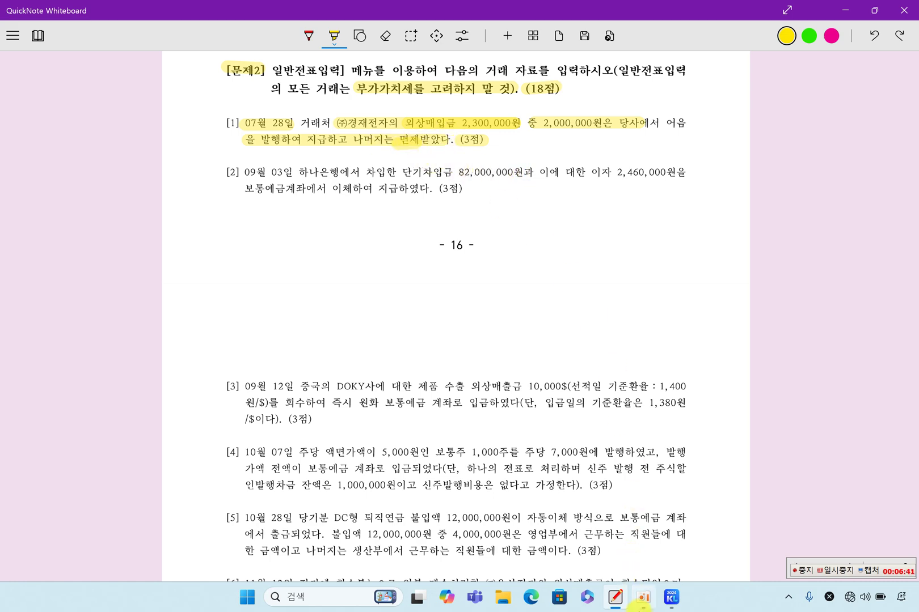
Switch to KcLep, open 일반전표입력 and set the voucher date to month 07, day 28
left_click(670, 602)
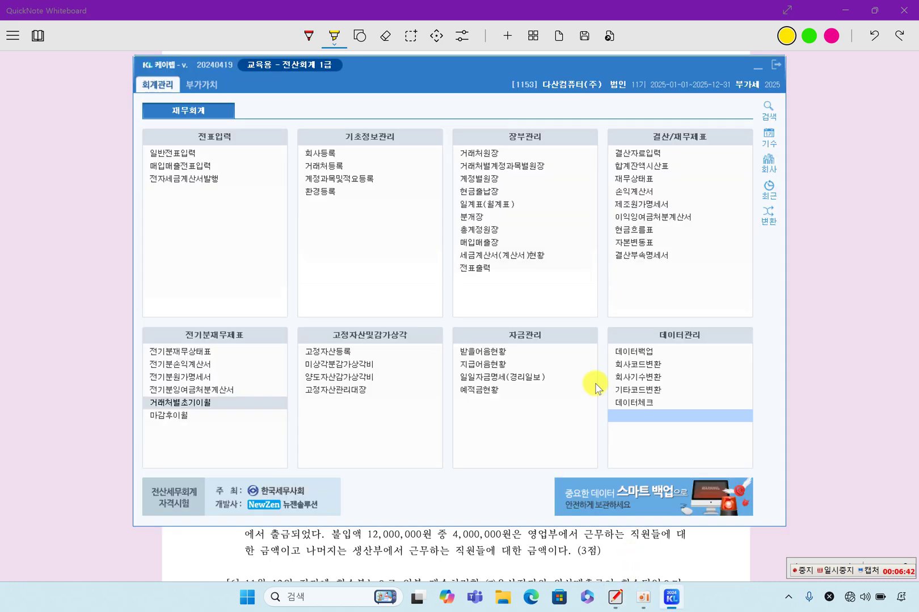
left_click(231, 156)
left_click(231, 157)
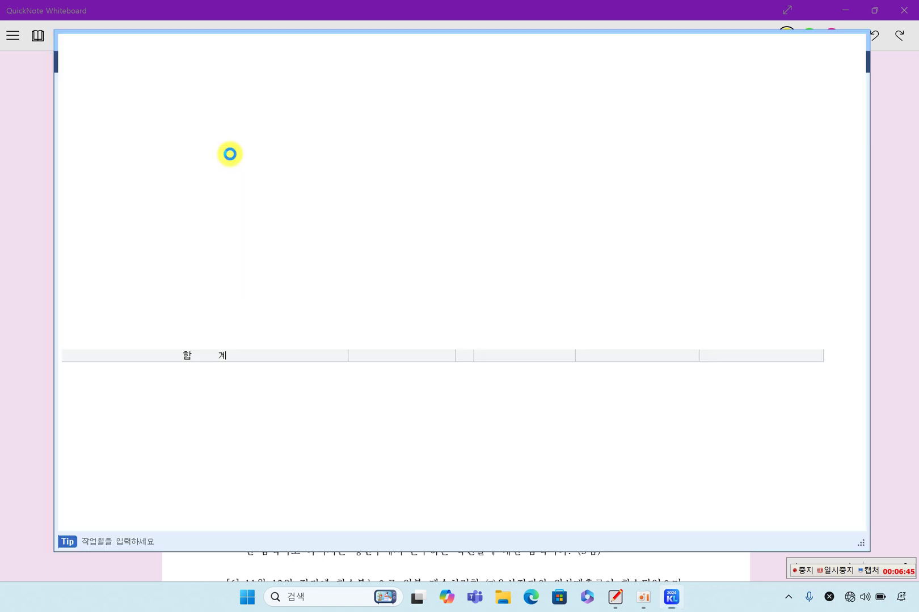
type("07")
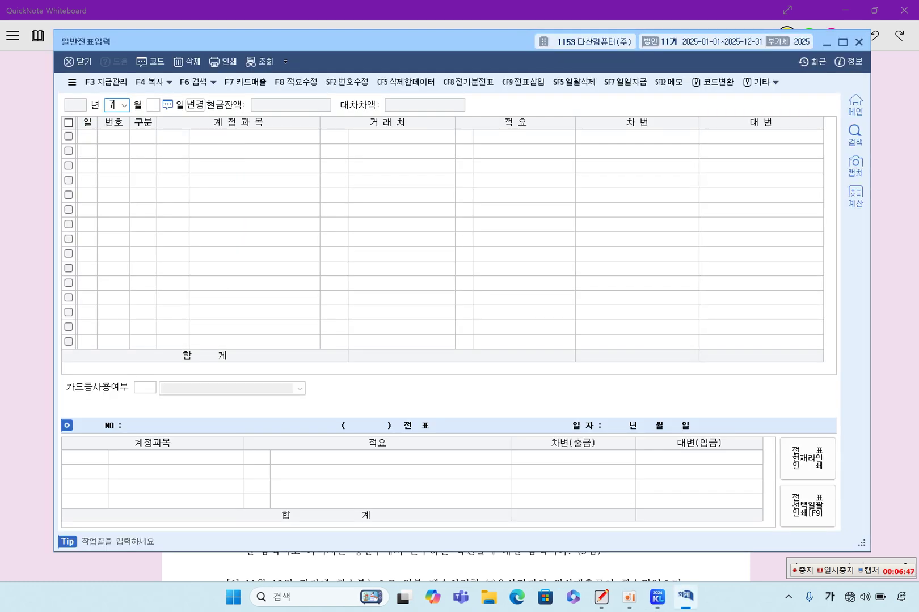
key("Return")
type("28")
key("Return")
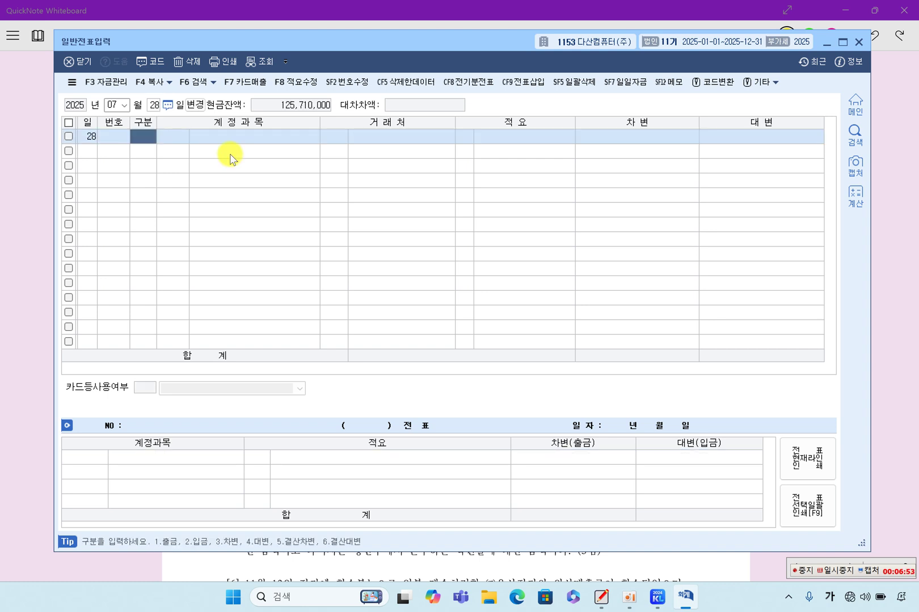
Enter a 차변 line for account 0251 외상매입금 with vendor (주)경재전자 and amount 2,300,000
type("3")
key("Return")
type("51")
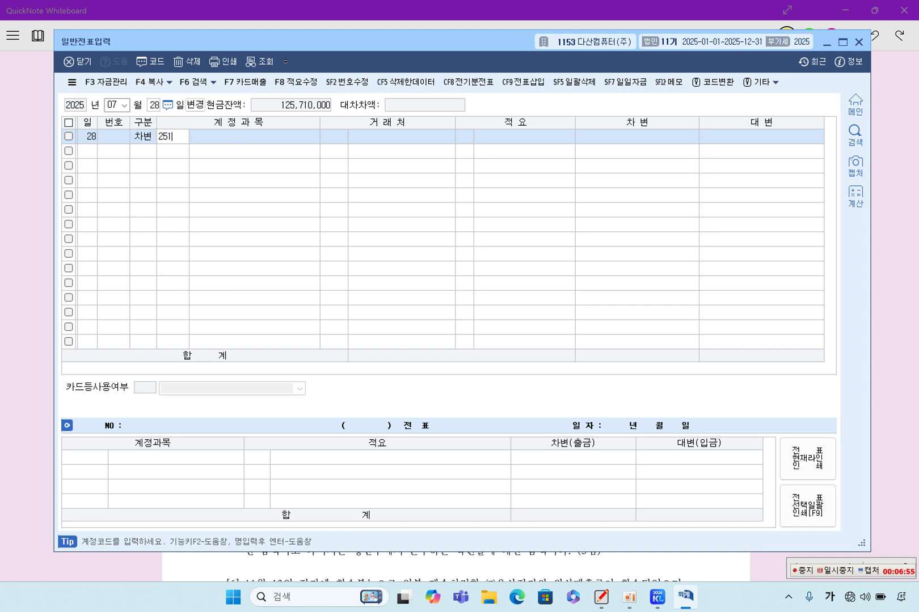
key("Return")
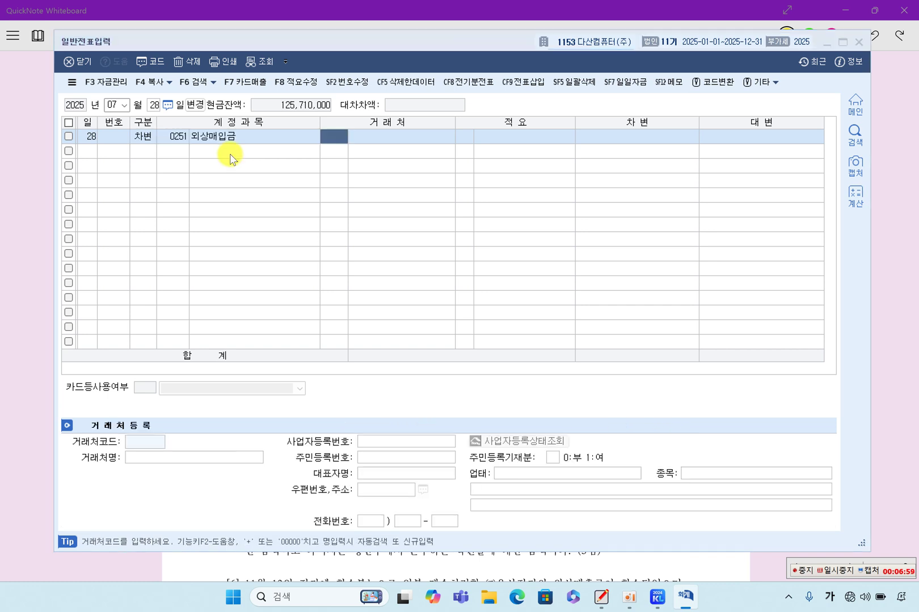
key("F2")
type("ㄱㅕㅇ")
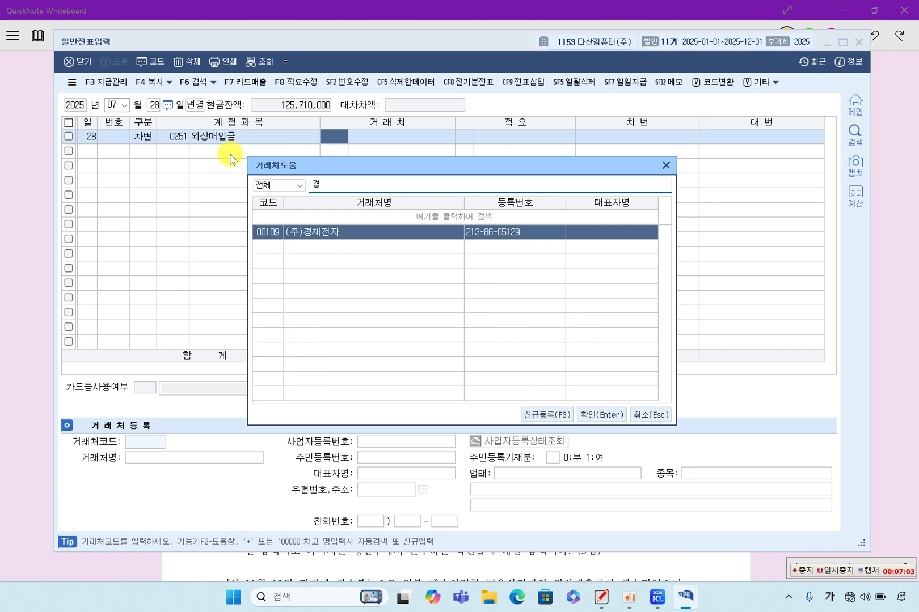
key("Escape")
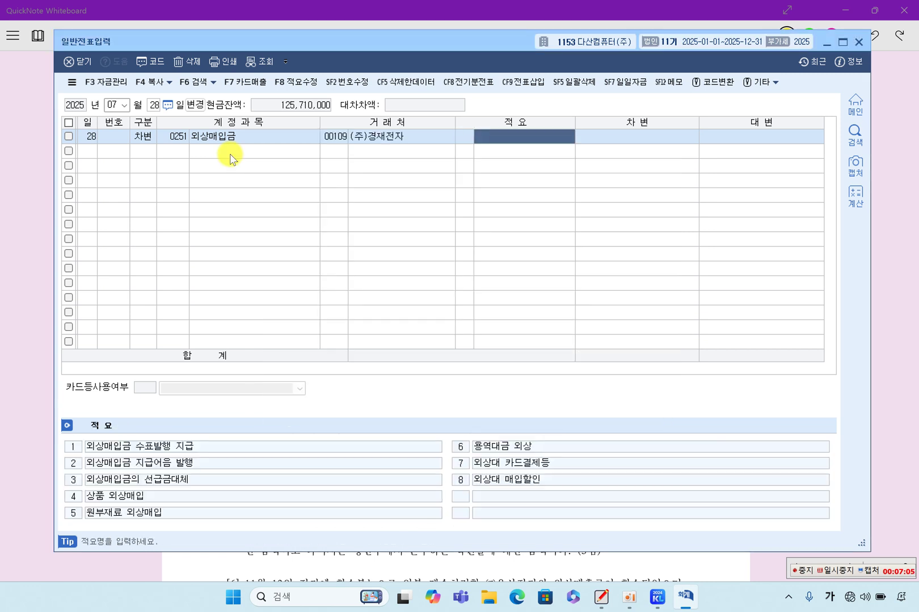
key("Return")
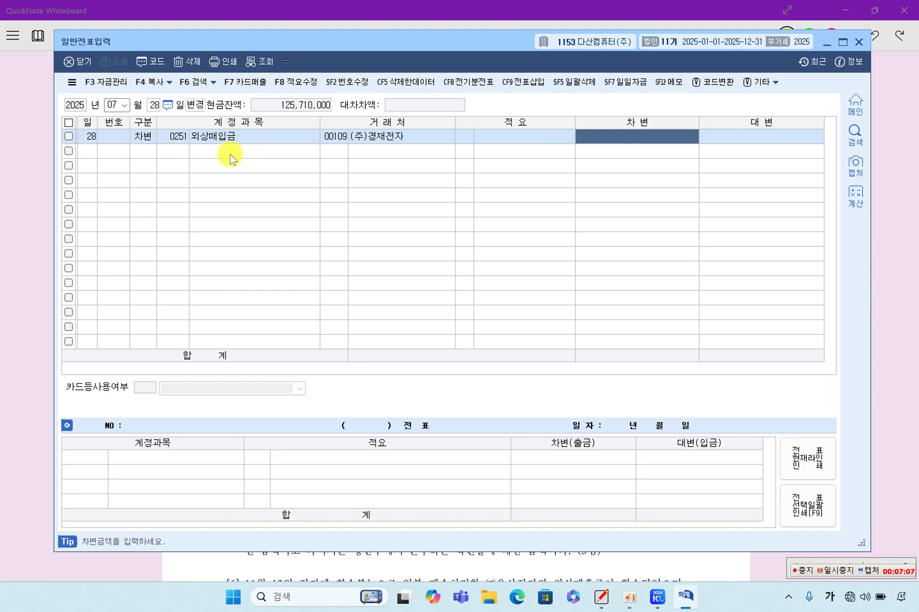
type("2300000")
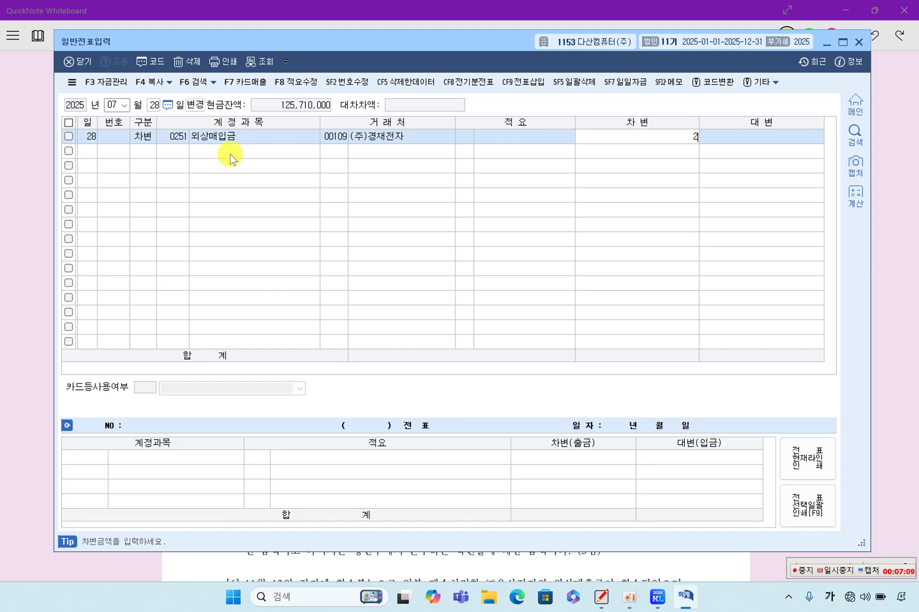
key("Return")
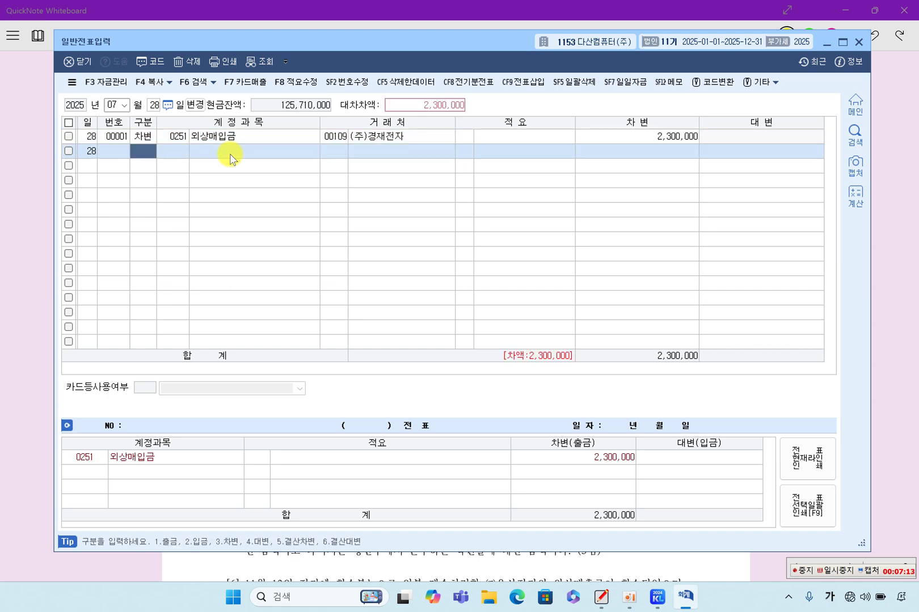
Enter a 대변 line for account 0252 지급어음 with vendor 00109 (주)경재전자 and amount 2,000,000
type("2")
key("Return")
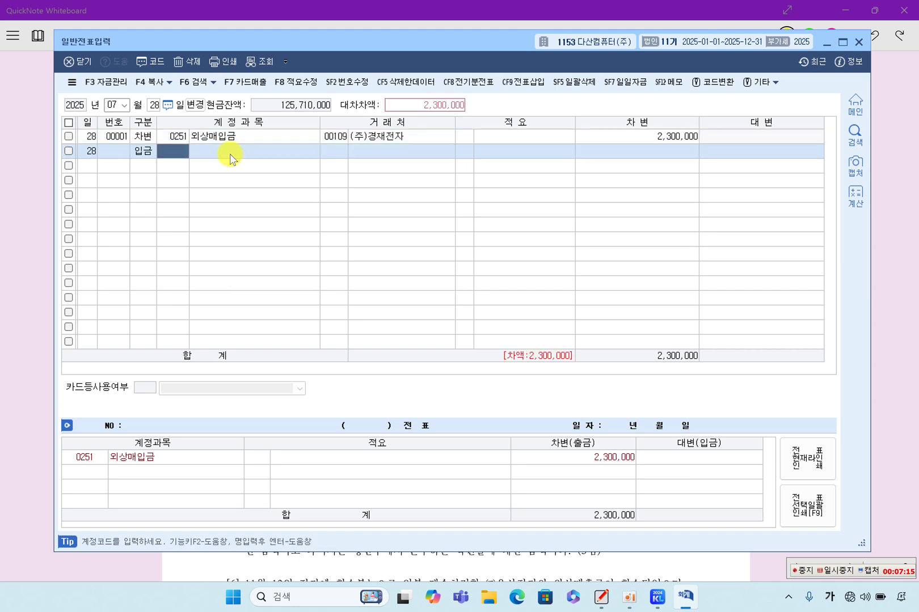
key("Left")
type("4")
key("Return")
type("252")
key("Return")
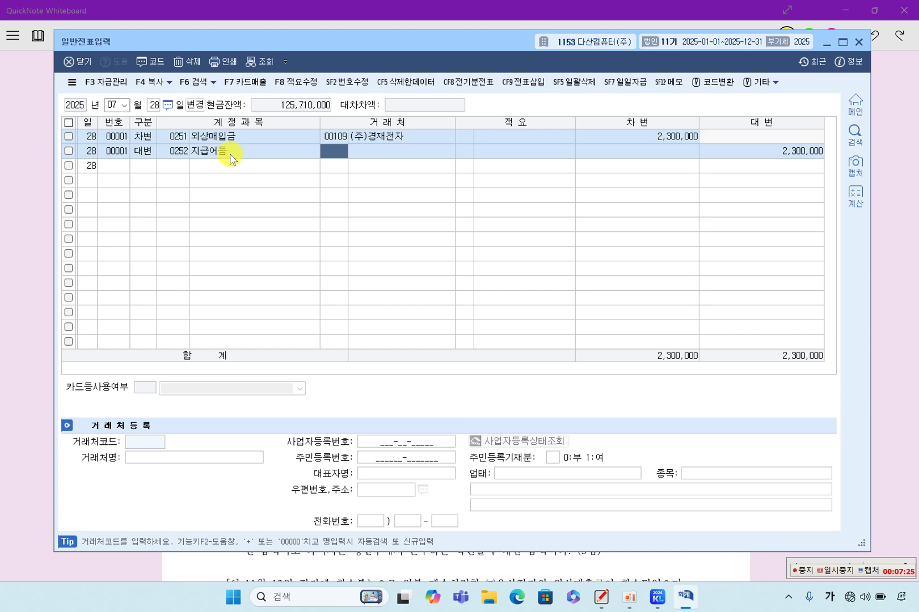
type("109")
key("Return")
key("Return")
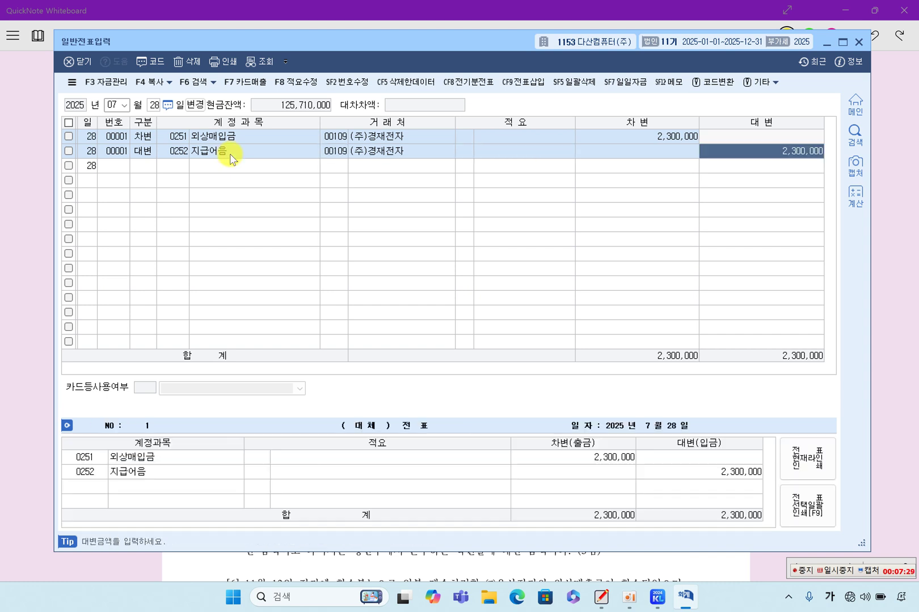
type("2000000")
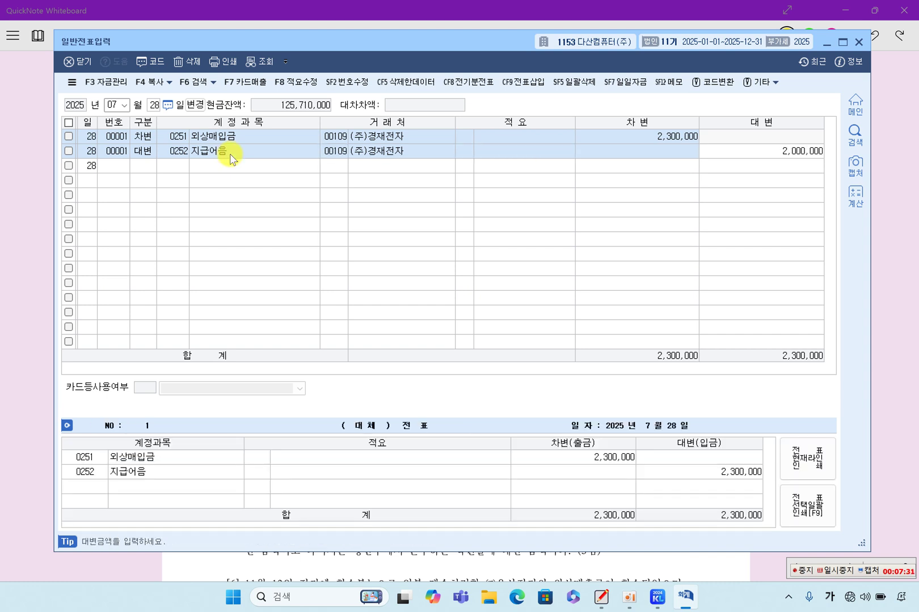
key("Return")
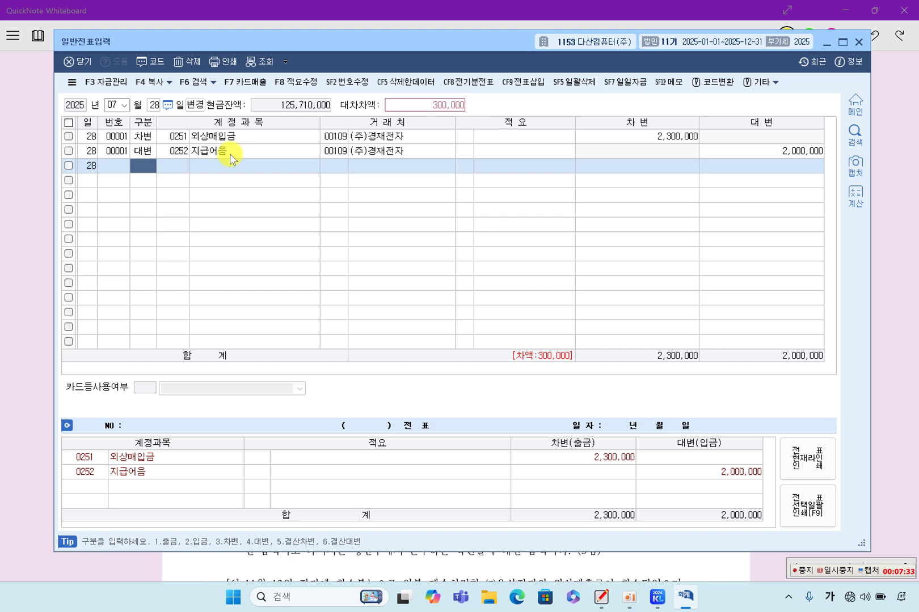
Add a 대변 line for account 0918 채무면제이익 with the remaining 300,000 and review the completed voucher
type("4")
key("Return")
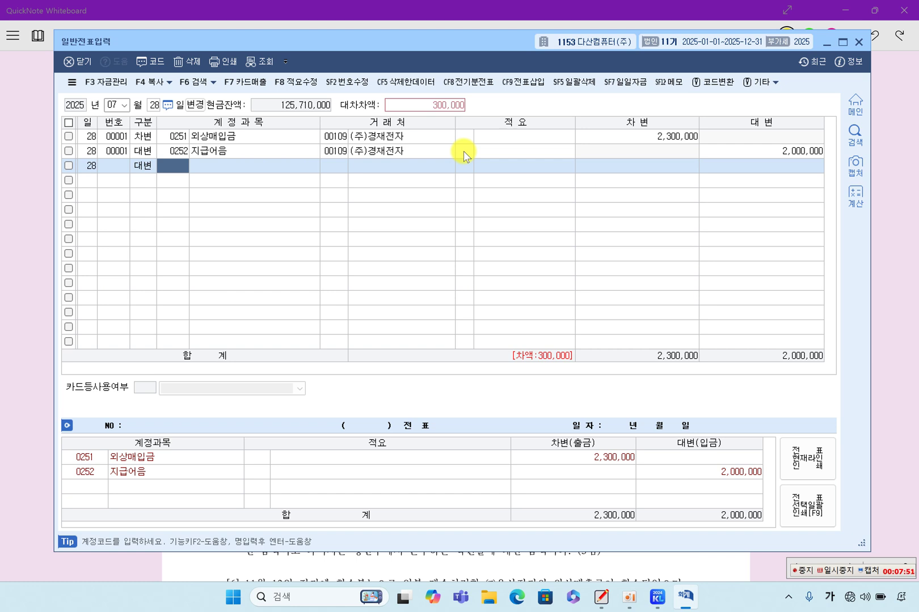
key("F2")
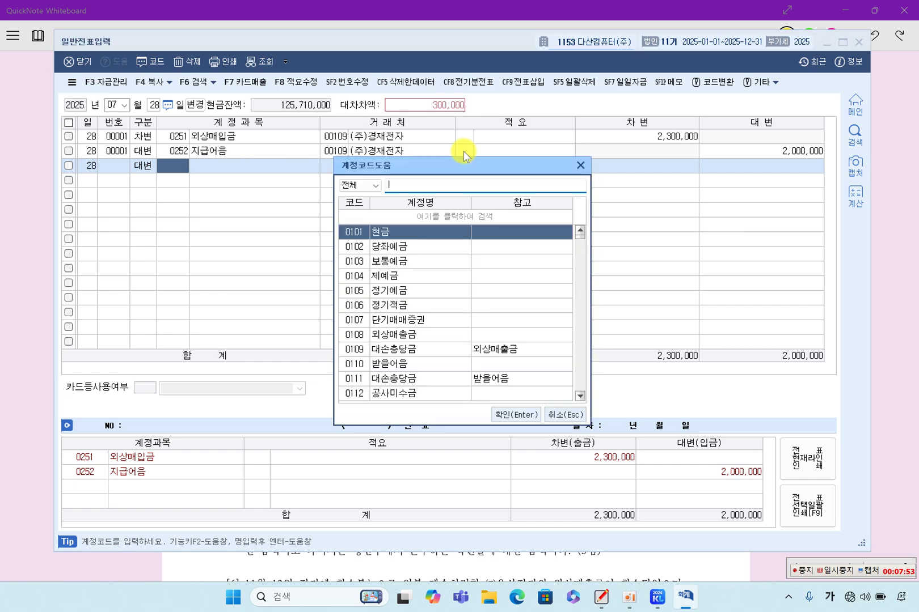
type("ㅊㅐ무")
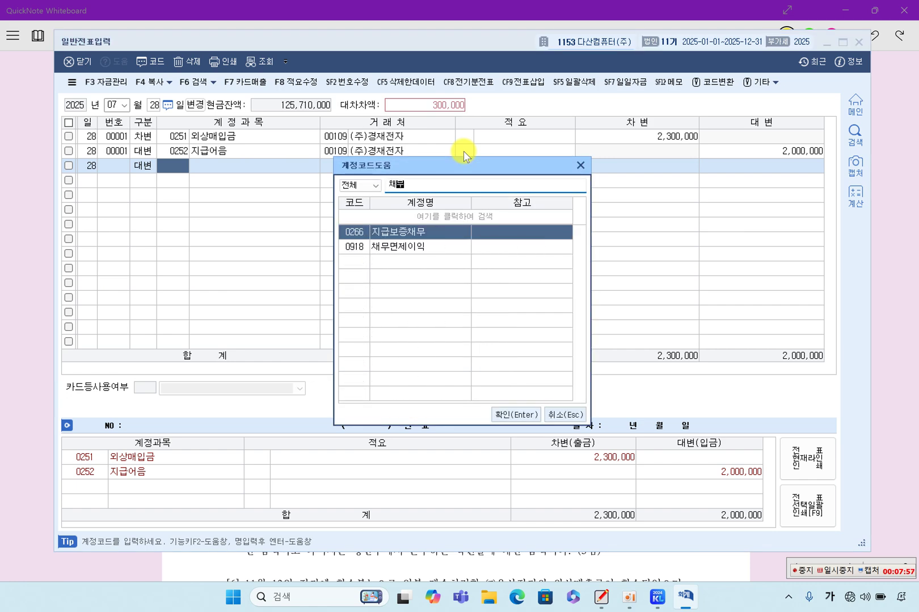
key("Down")
key("Return")
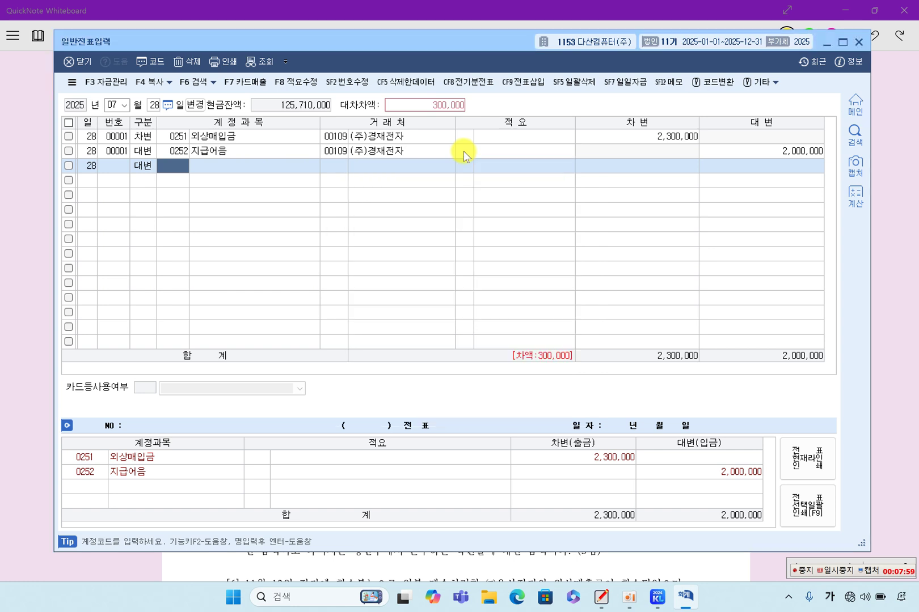
key("Return")
key("Return")
key("Return")
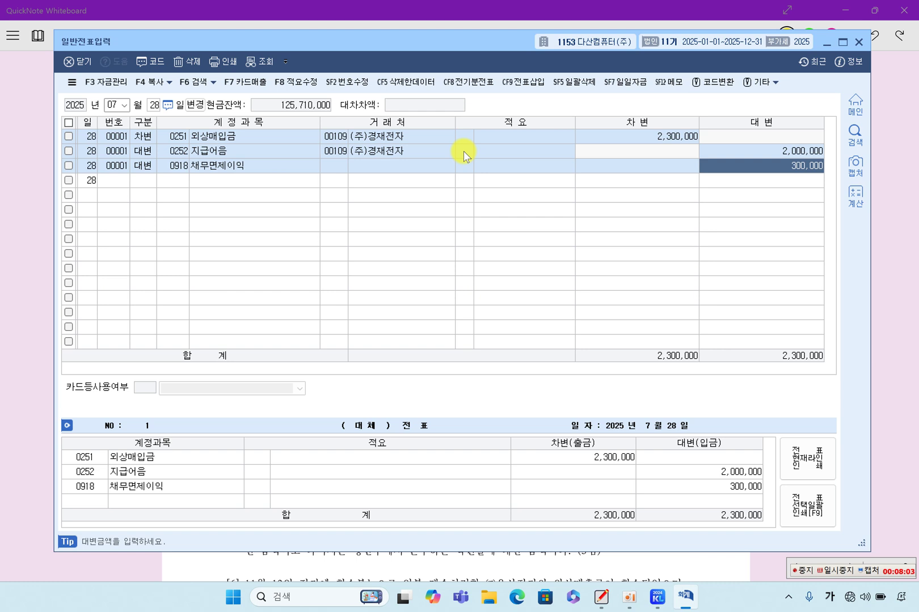
key("Return")
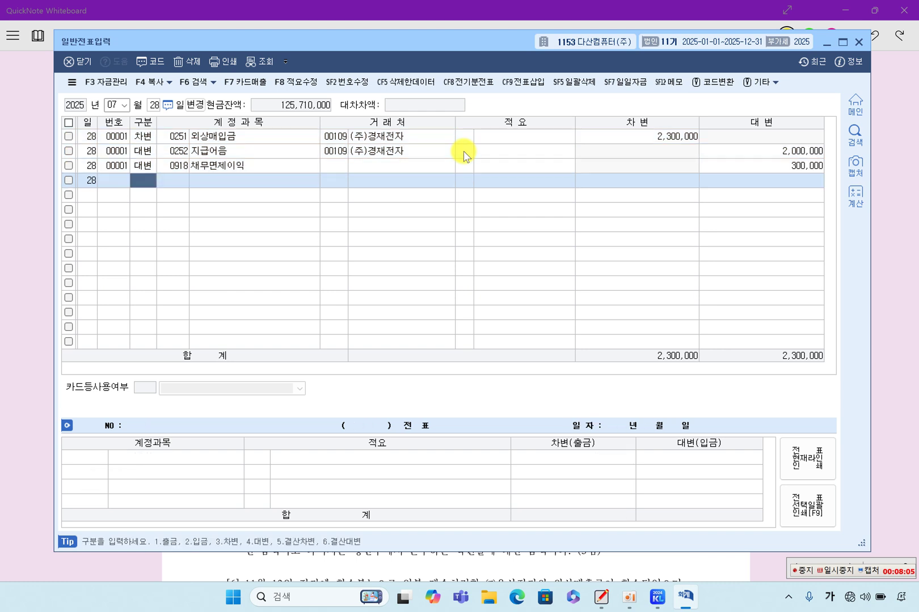
key("Up")
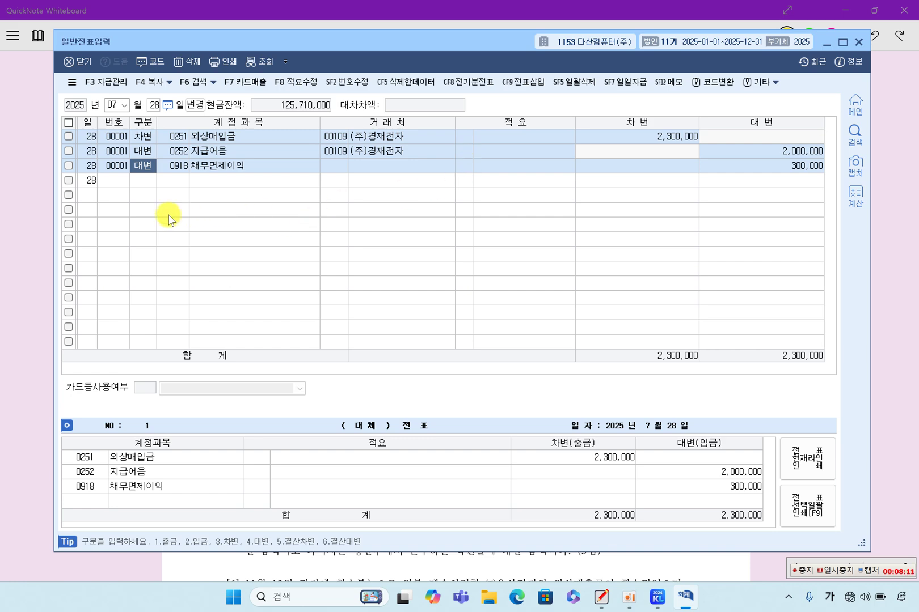
Return to QuickNote Whiteboard and highlight 하나은행, 단기차입금 82,000,000원, 이자 2,460,000원 and the 보통예금 transfer in question 2
left_click(10, 231)
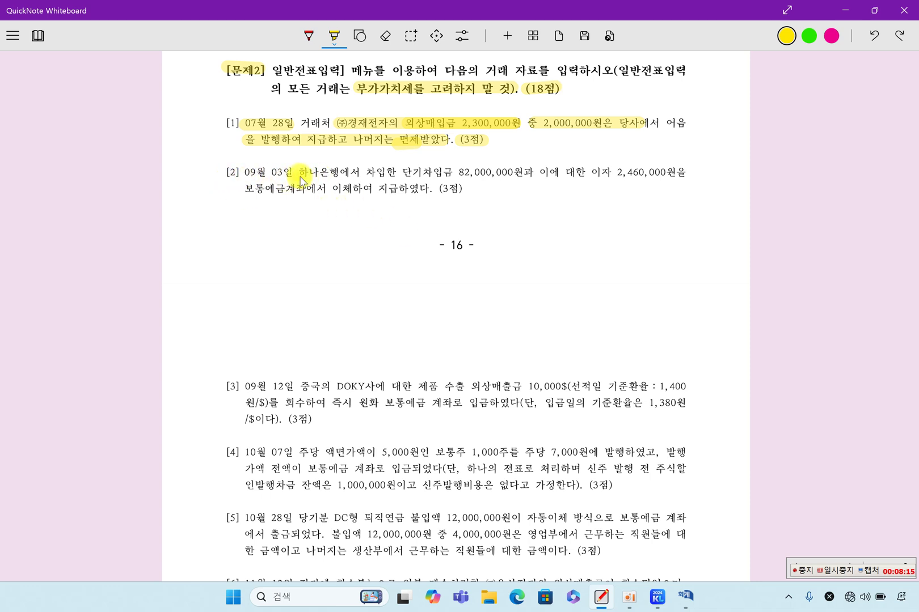
left_click_drag(294, 174, 521, 181)
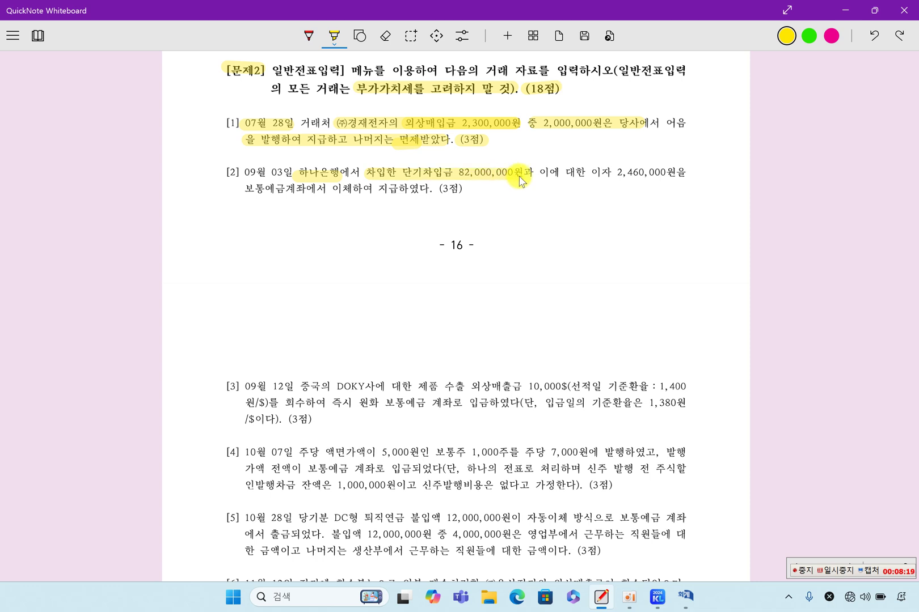
left_click_drag(591, 173, 670, 175)
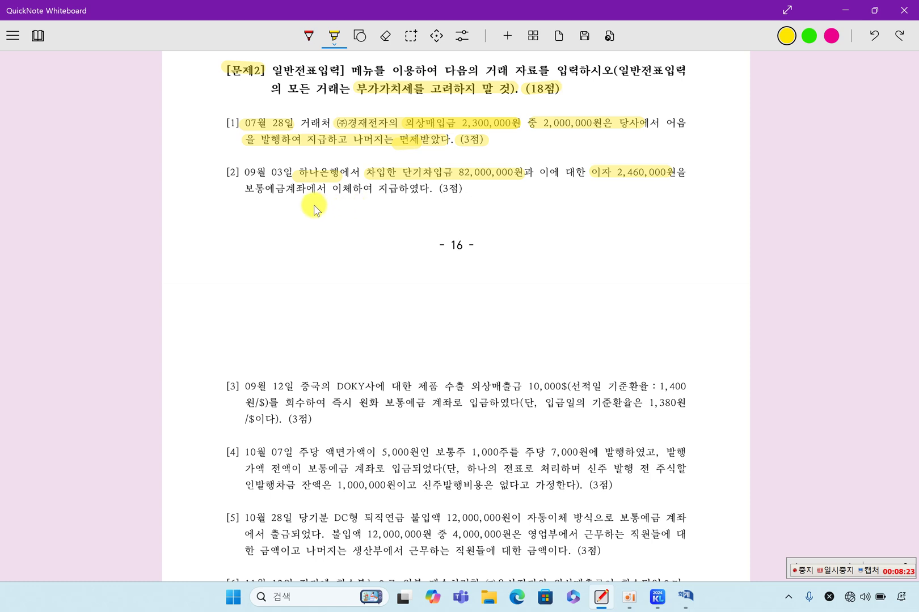
left_click_drag(246, 188, 408, 191)
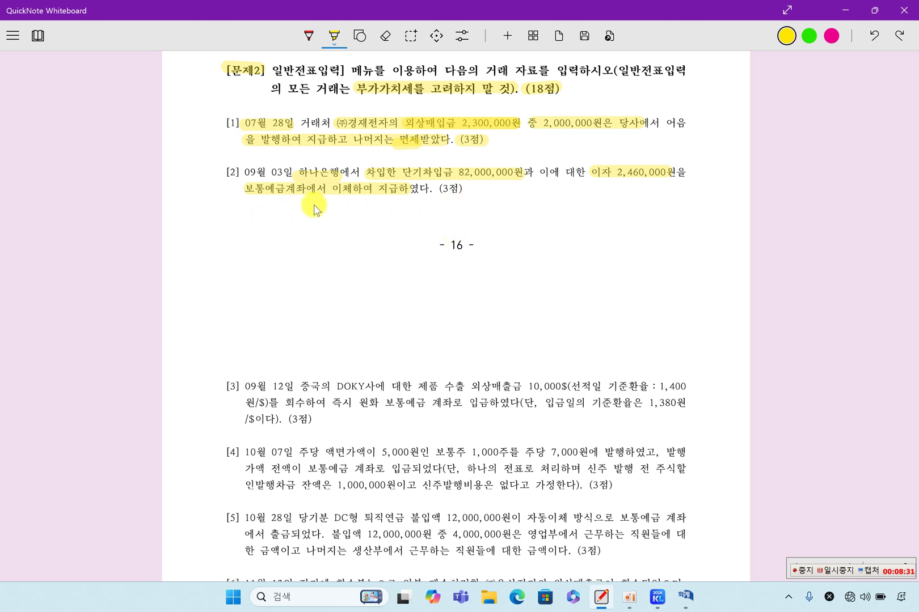
Sketch question 2's journal entry below its text with highlighter strokes: two debit bars, a slanted divider and one credit bar
mouse_move(282, 223)
left_mouse_down()
mouse_move(395, 224)
mouse_move(431, 269)
left_mouse_up()
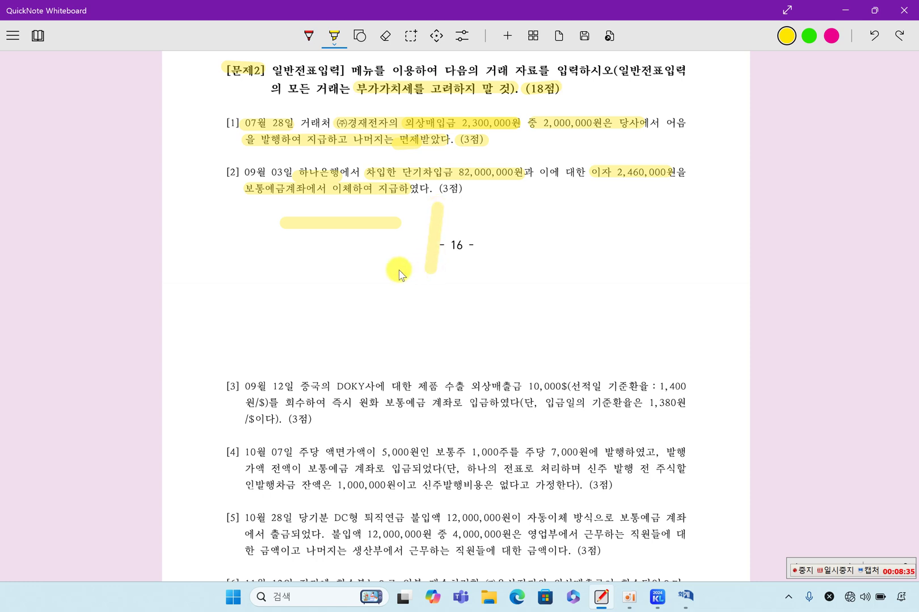
left_click_drag(278, 241, 400, 241)
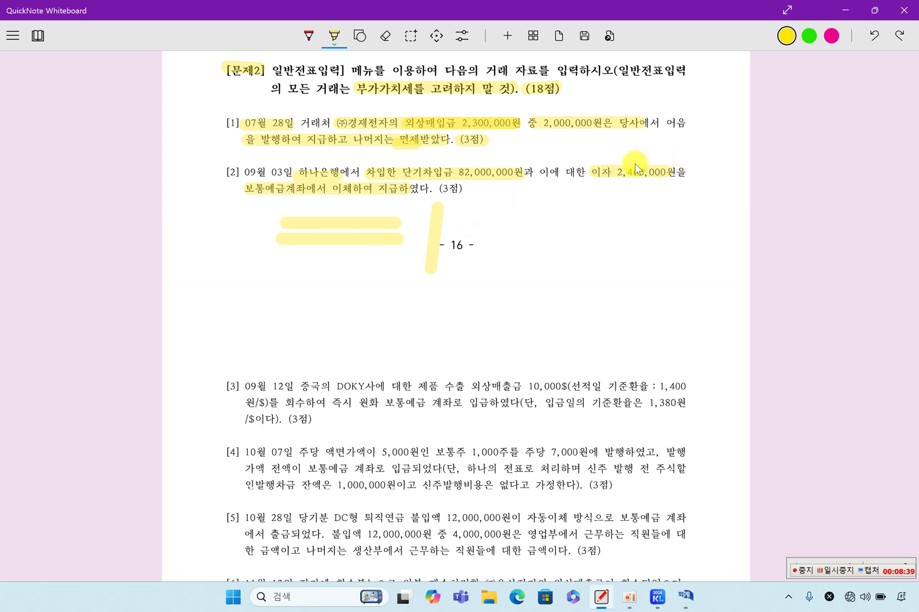
left_click_drag(478, 223, 563, 223)
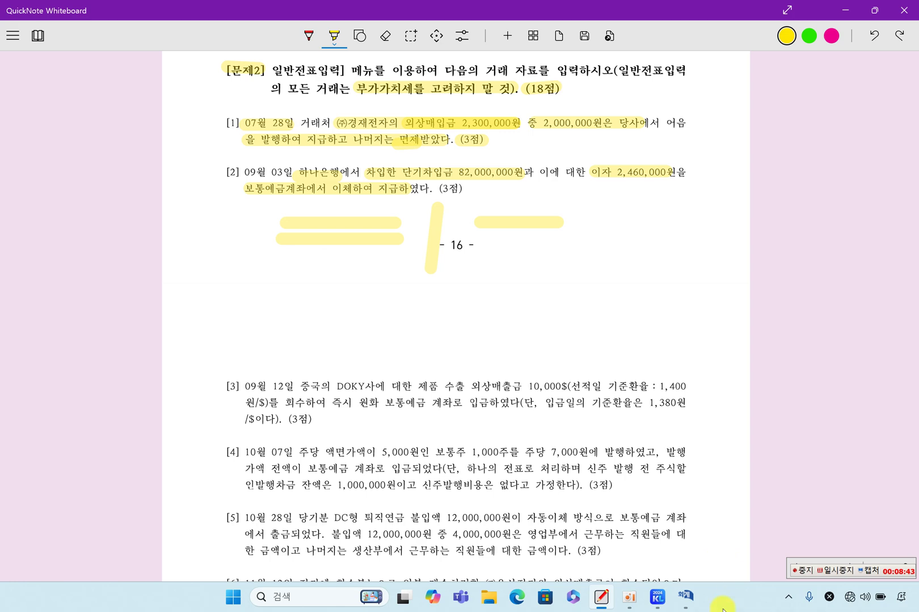
Switch to the KcLep 일반전표입력 window and set the voucher date to 09월 3일
left_click(689, 601)
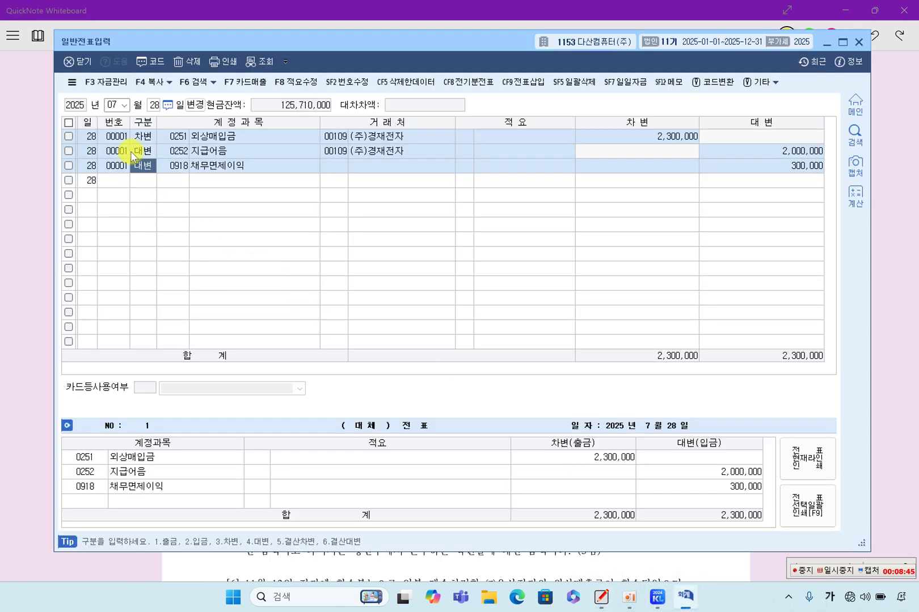
left_click(112, 105)
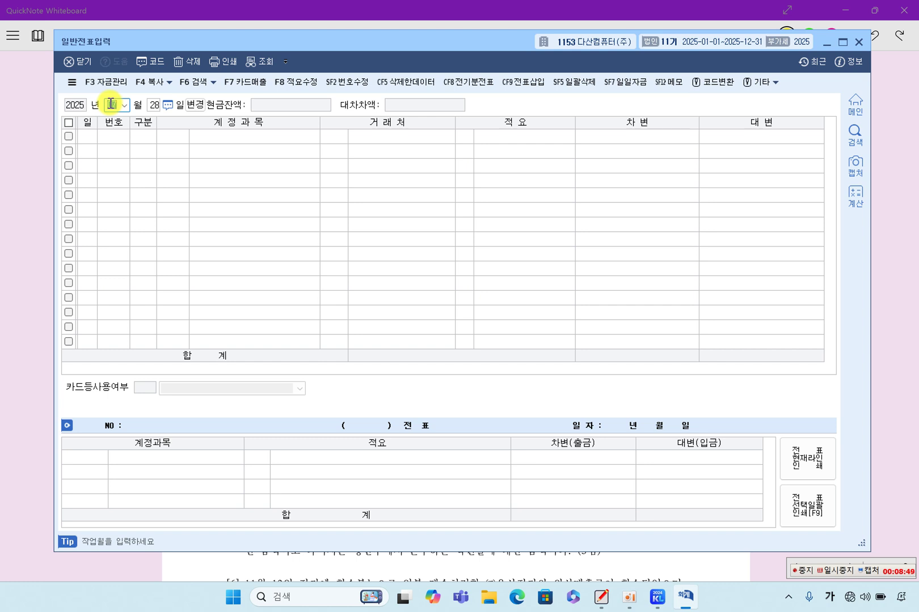
type("9")
key("Return")
type("3")
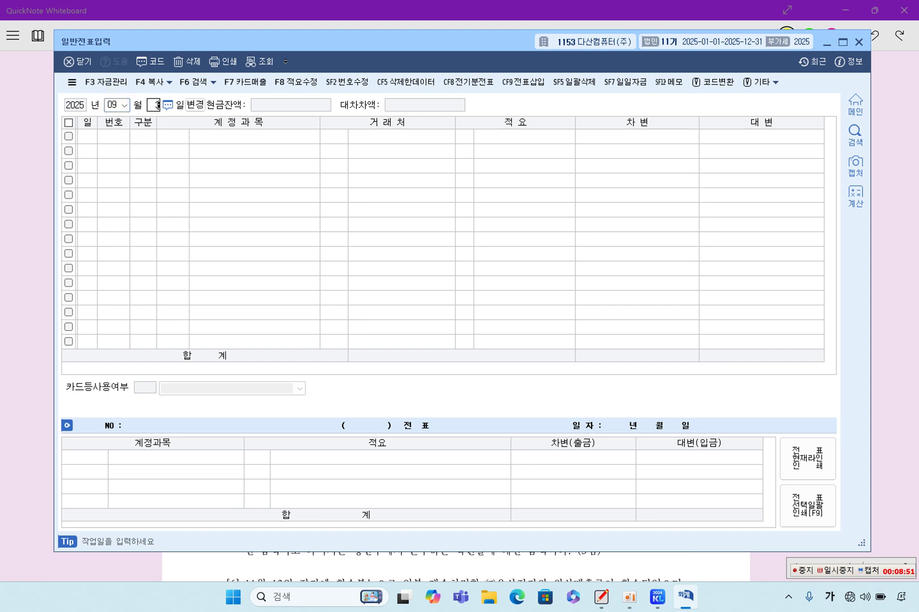
key("Return")
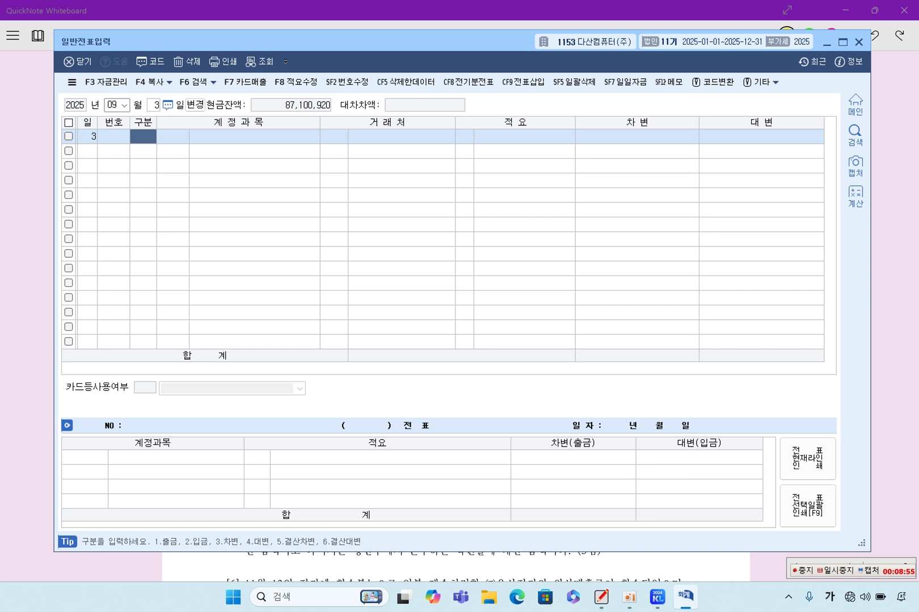
Start a 차변 line and look up account 0260 단기차입금 for it
type("3")
key("Return")
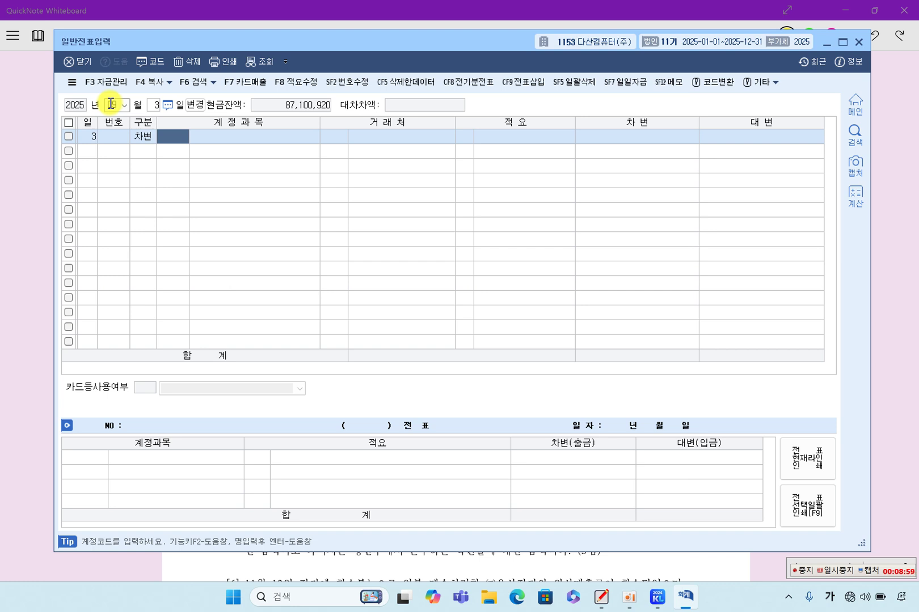
key("F2")
type("ㄷ")
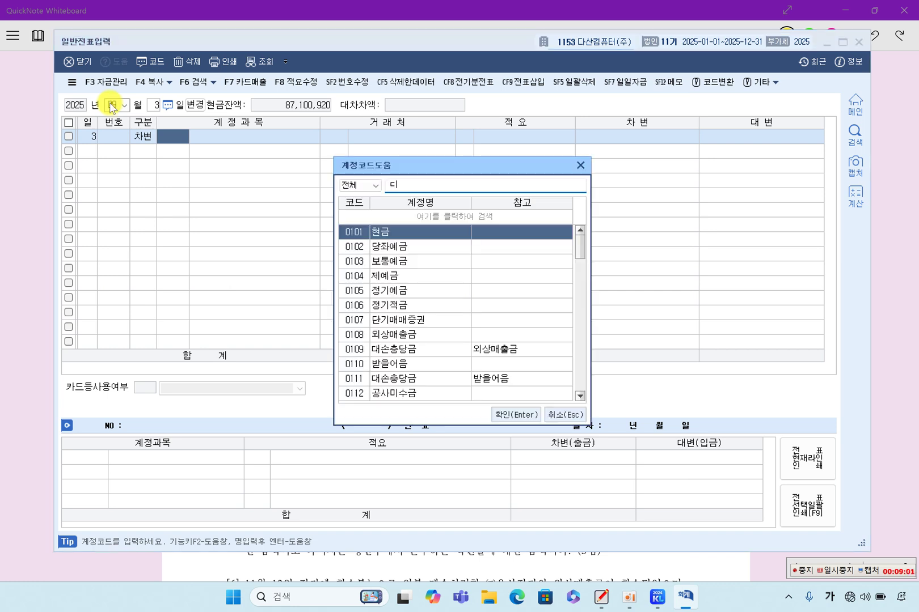
type("ㅏㄴㄱㅣ")
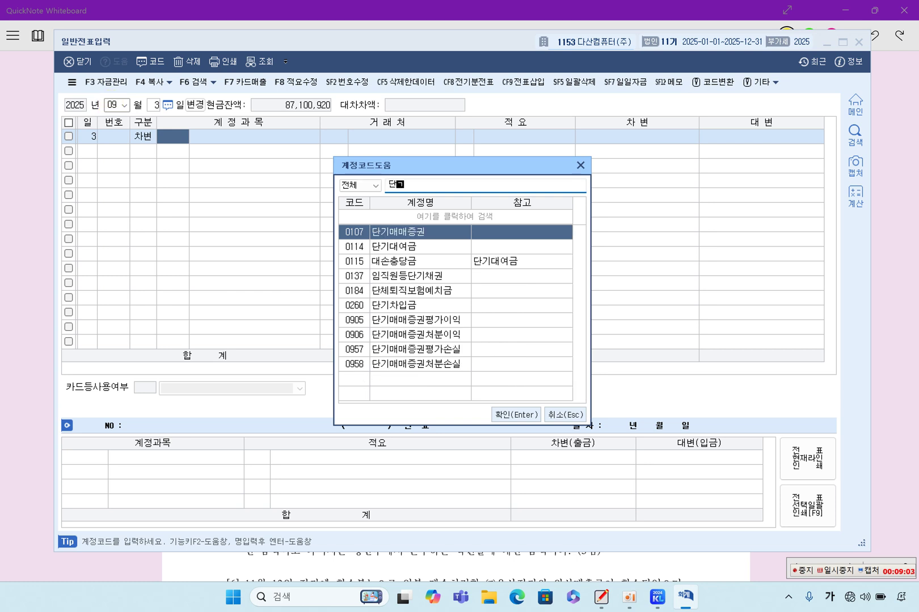
type("ㅊㅏㅇㅣㅂ")
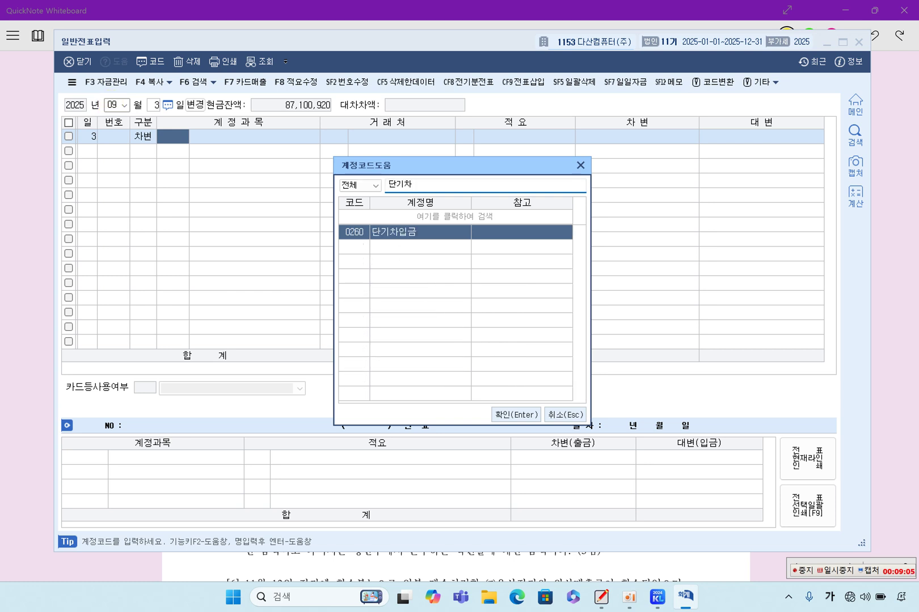
key("Return")
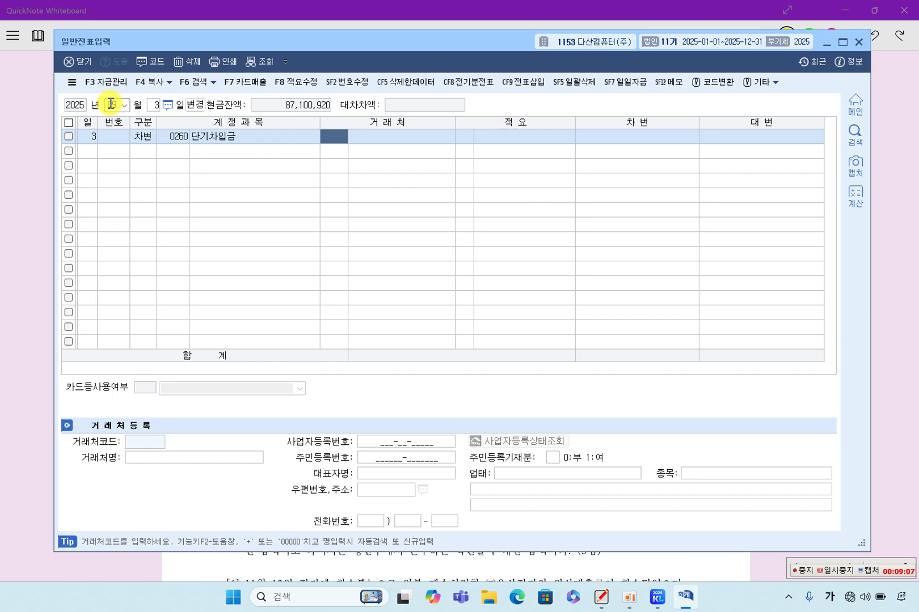
Assign vendor 98002 하나은행 to the 단기차입금 line and enter a debit amount of 82,000,000
key("F2")
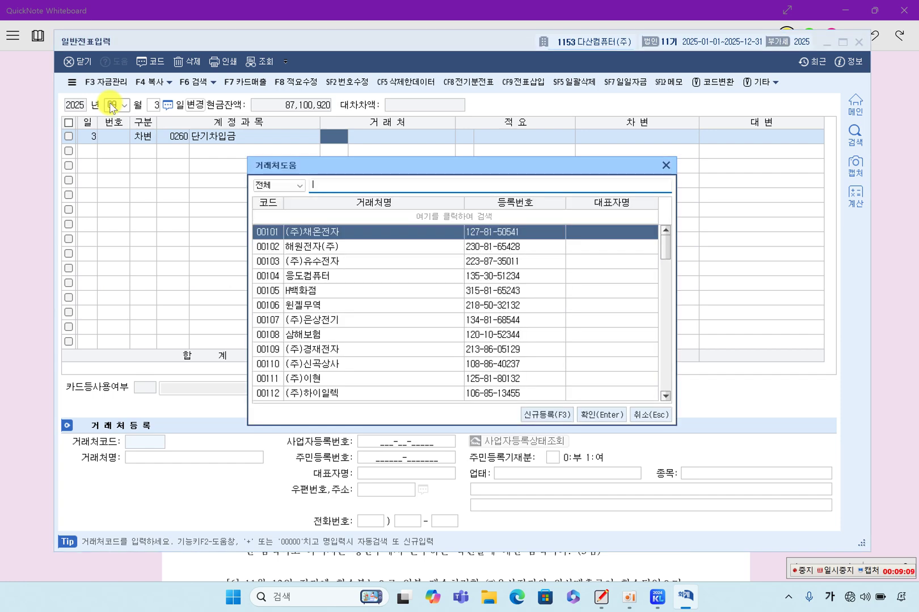
type("ㅎㅏㄴㅏ")
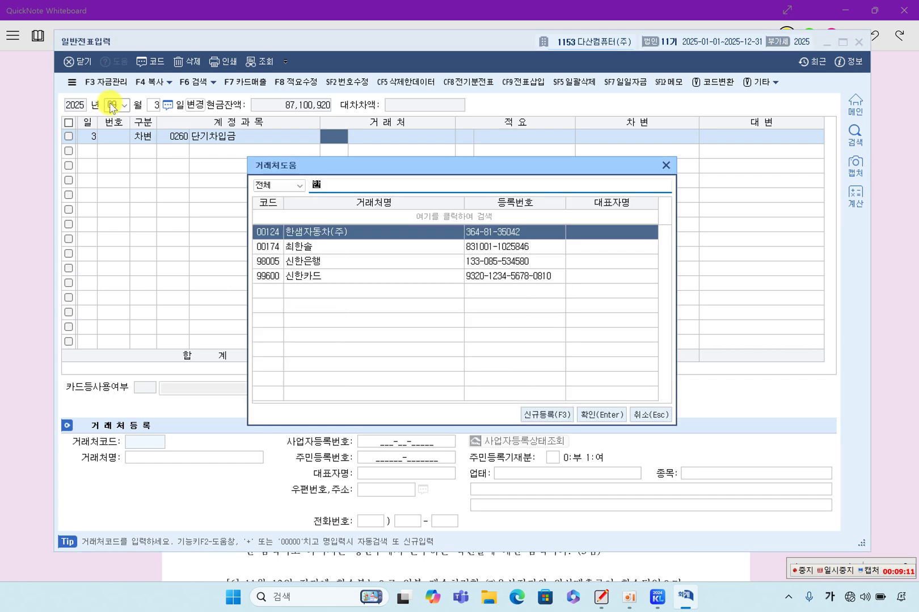
key("BackSpace")
key("BackSpace")
key("Down")
key("Down")
type("ㄴㅏ")
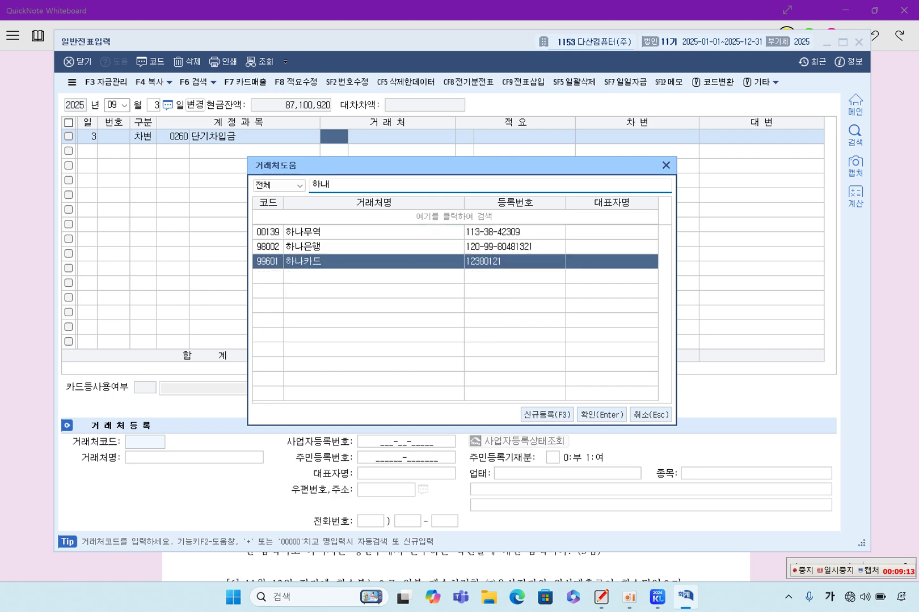
key("Up")
key("Return")
key("Return")
key("Return")
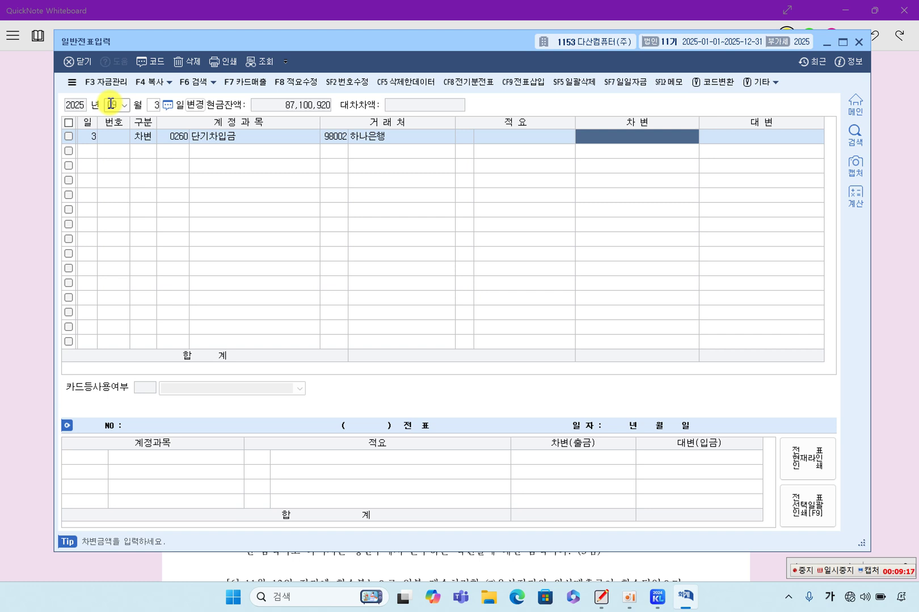
type("82,000,0")
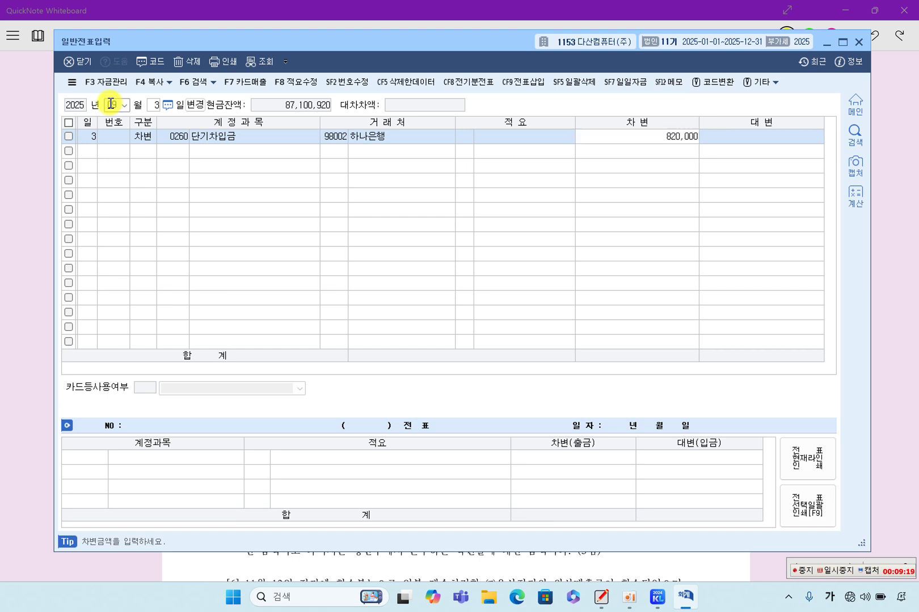
type("00")
key("Return")
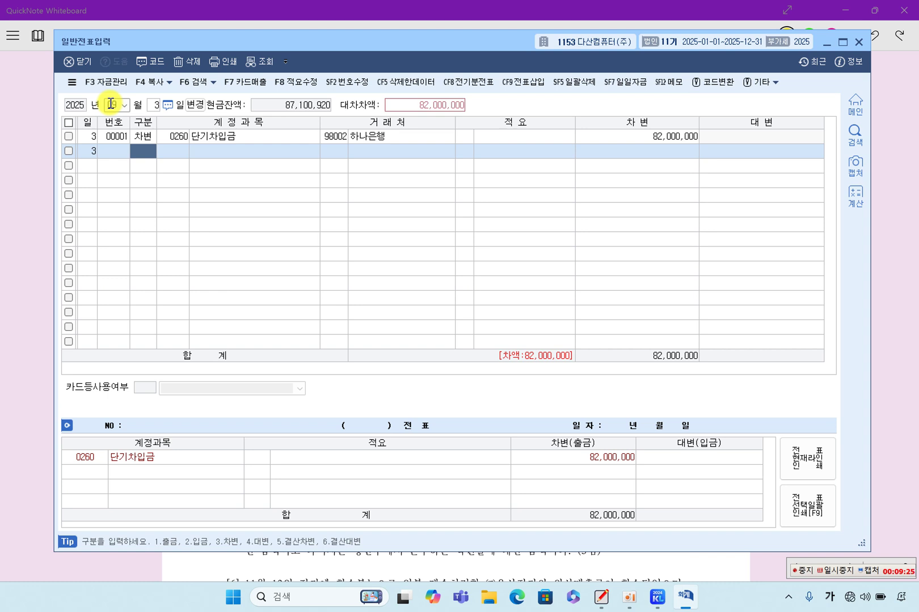
Add a 차변 line for account 0951 이자비용 with amount 2,460,000 and no vendor
type("3")
key("Return")
type("9")
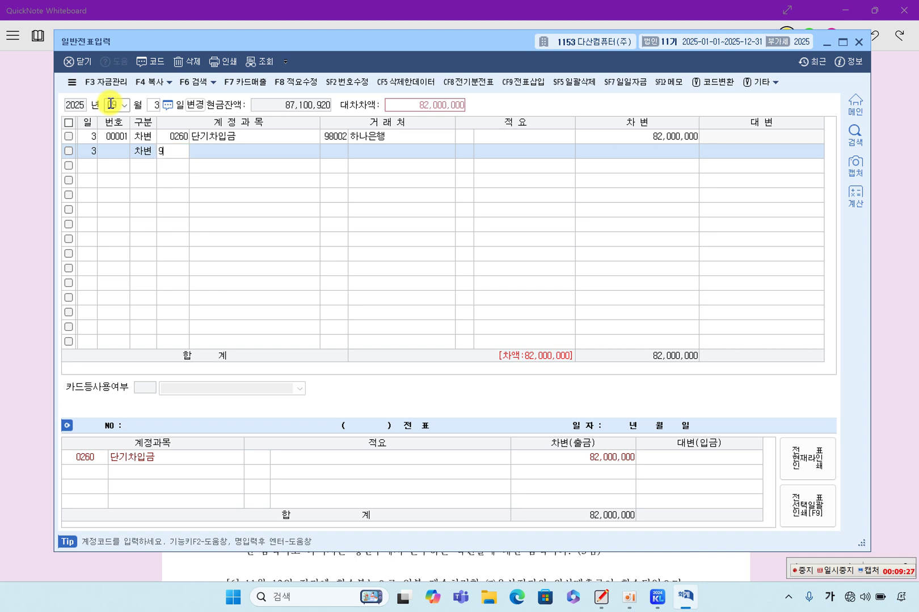
type("51")
key("Return")
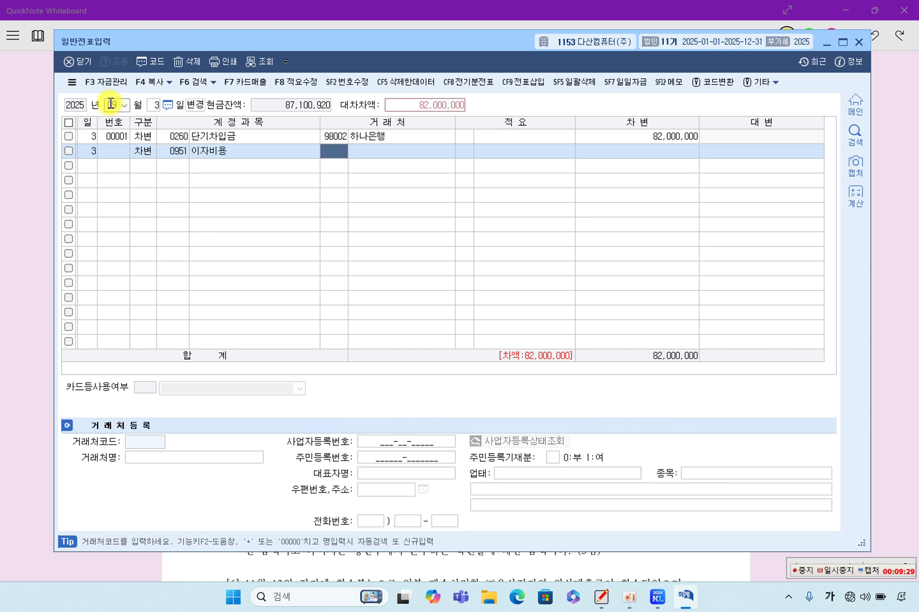
key("Return")
key("Return")
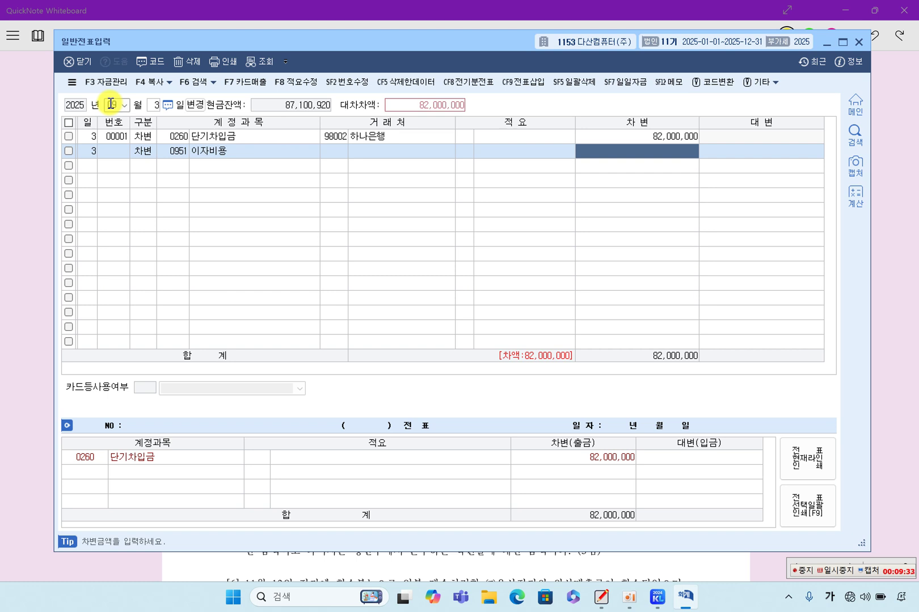
type("2,460,0")
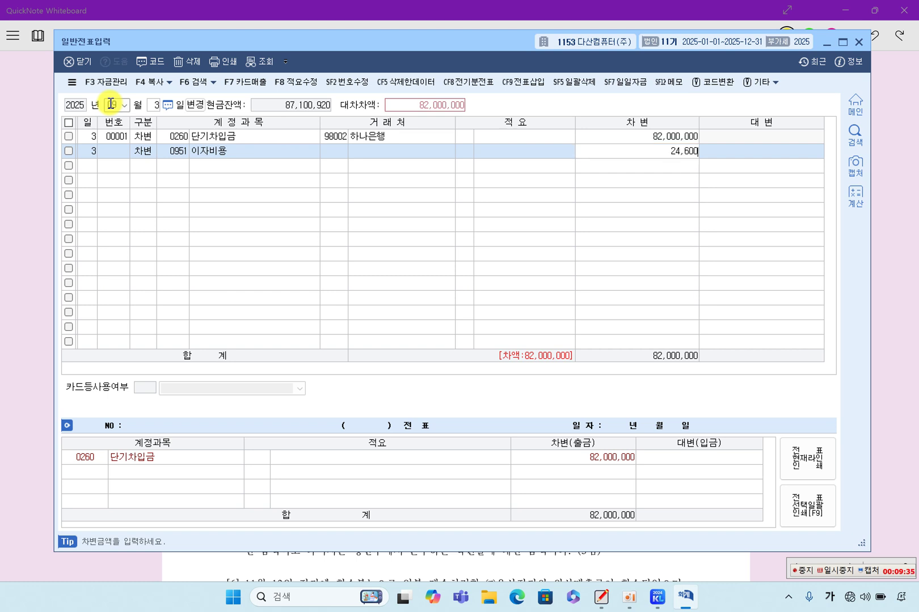
type("00")
key("Return")
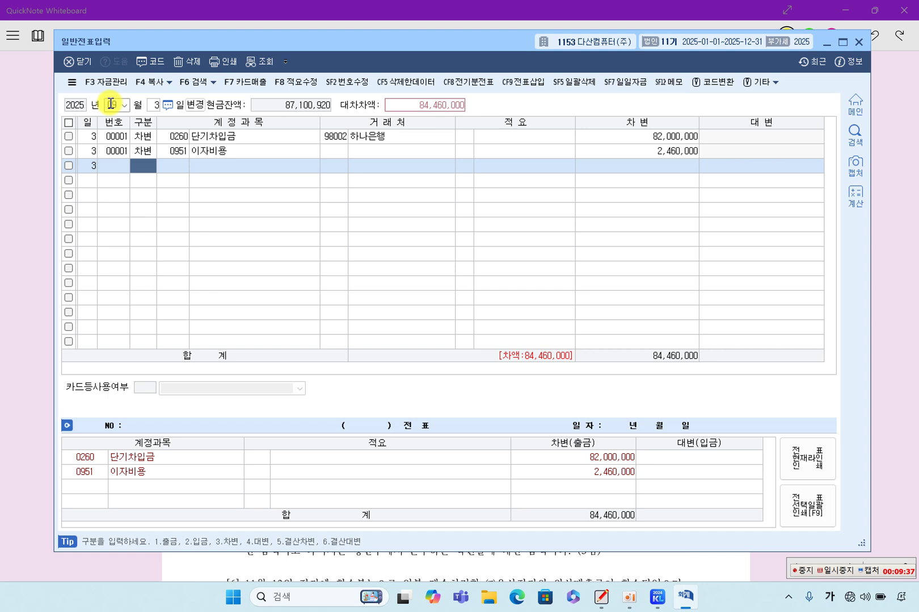
Add a 대변 line for account 0103 보통예금 with 84,460,000 and review the voucher's lines
type("4")
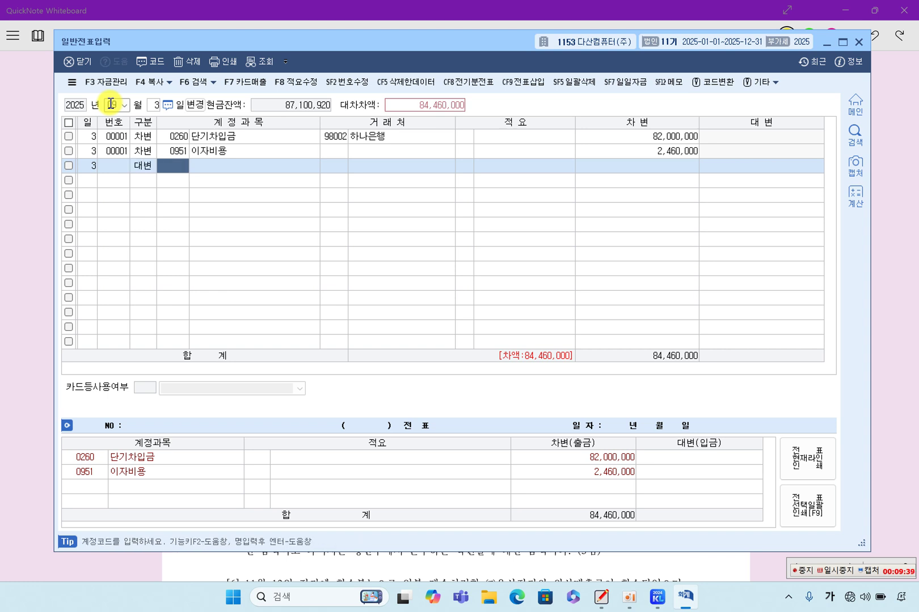
type("103")
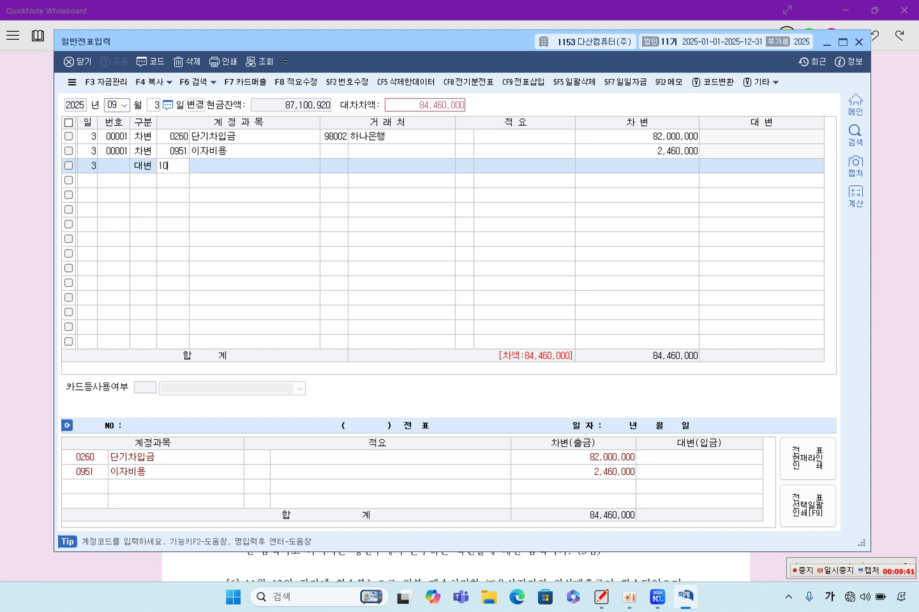
key("Return")
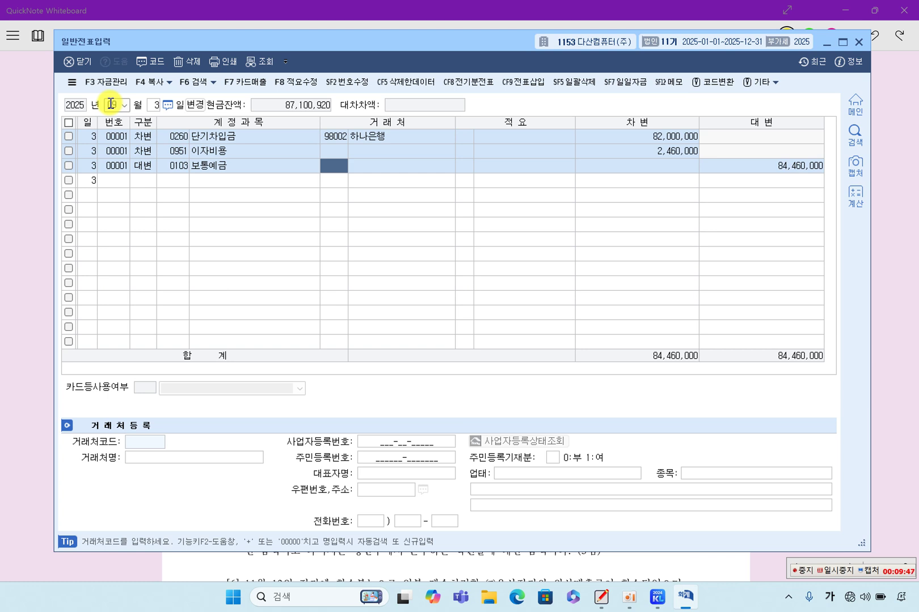
key("Up")
key("Up")
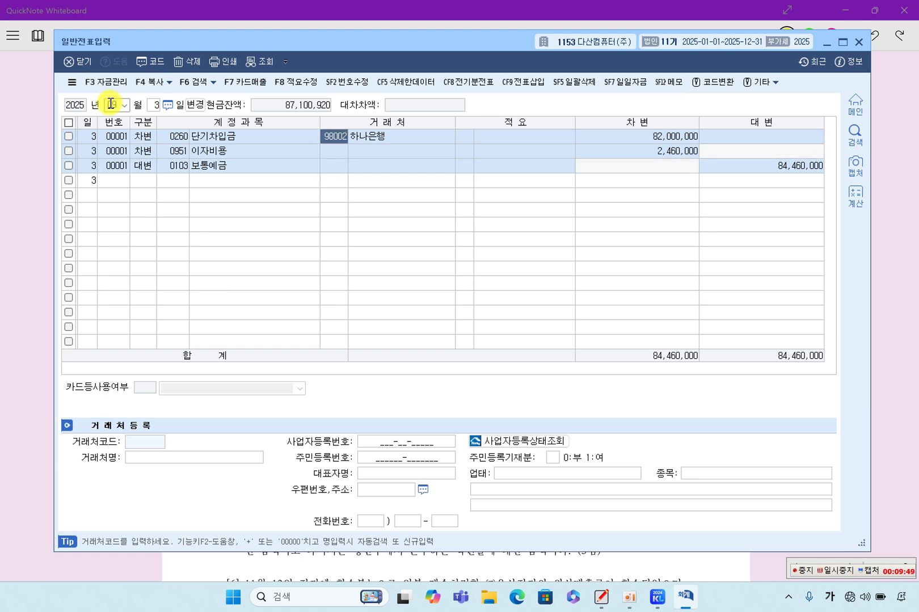
key("Down")
key("Down")
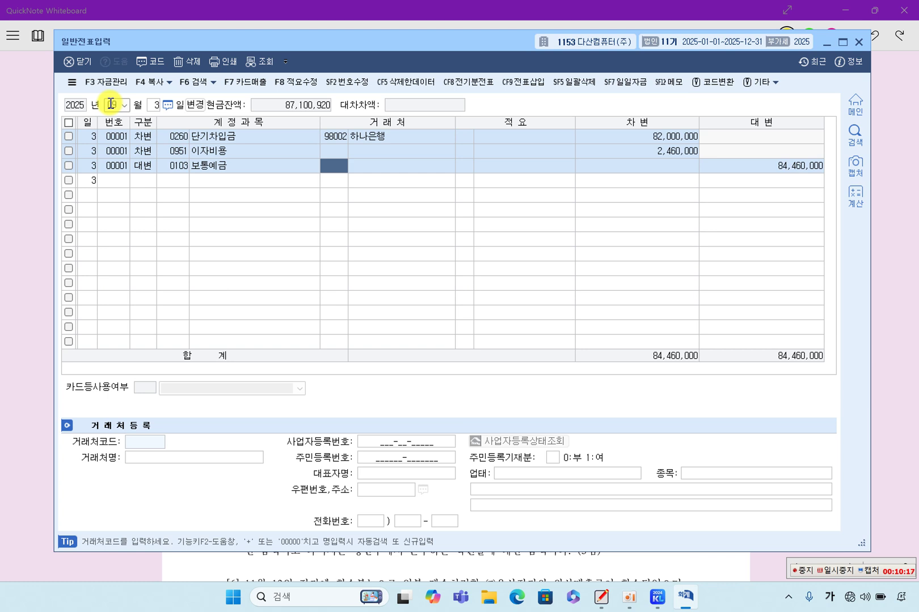
Return to QuickNote Whiteboard and highlight 09월 12일, DOKY, 외상매출금 10,000$, rate 1,400, the 보통예금 deposit and rate 1,380원 in question 3
key("Escape")
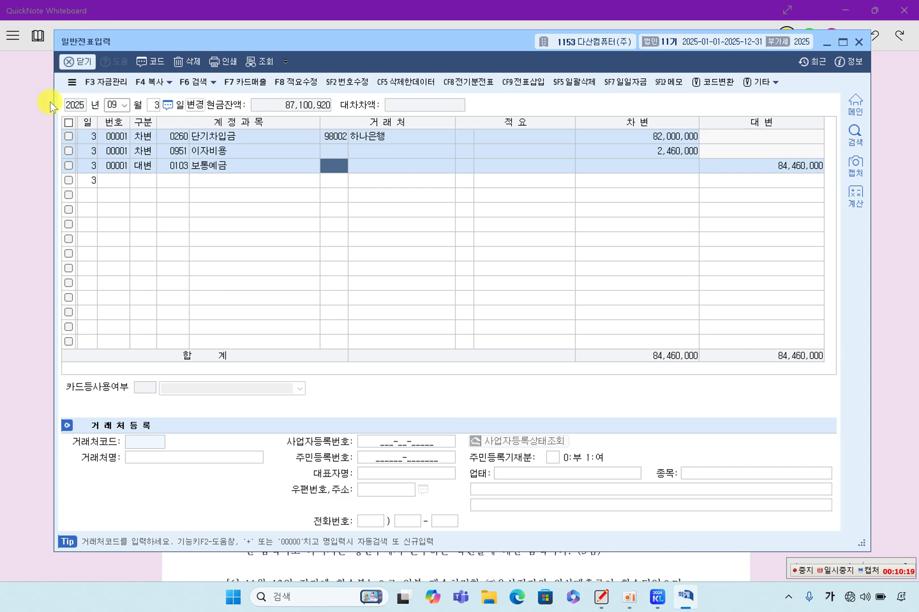
scroll(279, 347, "down", 3)
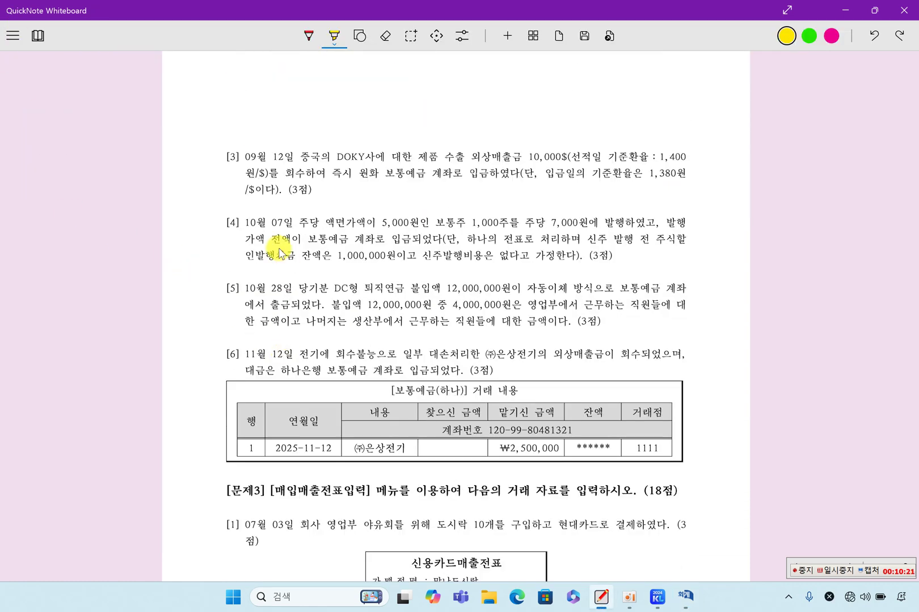
left_click_drag(245, 158, 294, 158)
left_click_drag(337, 157, 576, 158)
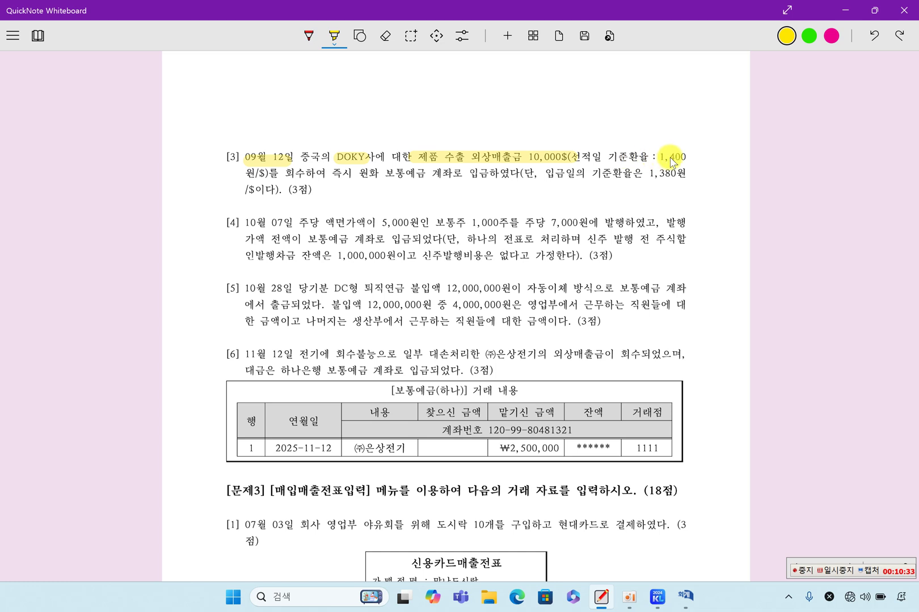
left_click_drag(652, 157, 702, 154)
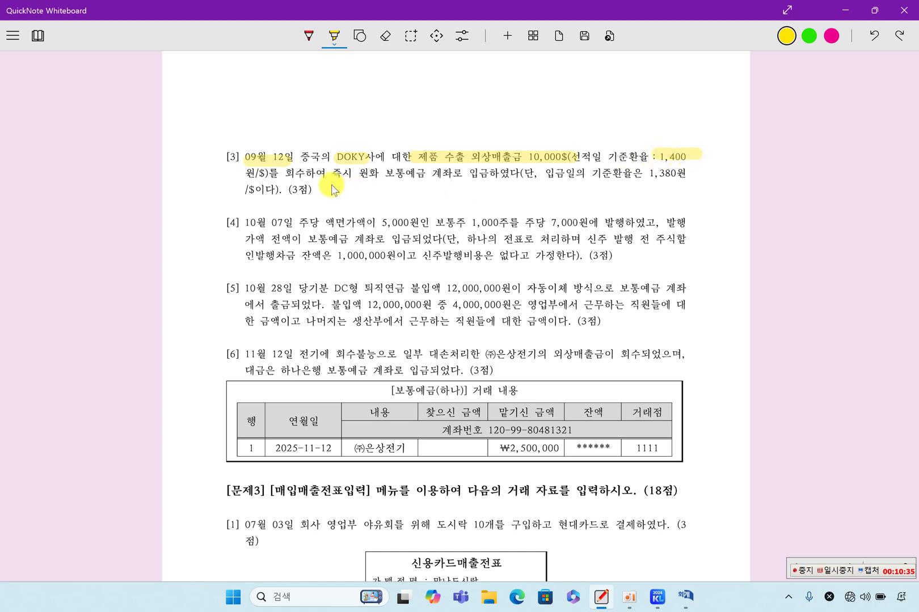
left_click_drag(298, 172, 531, 181)
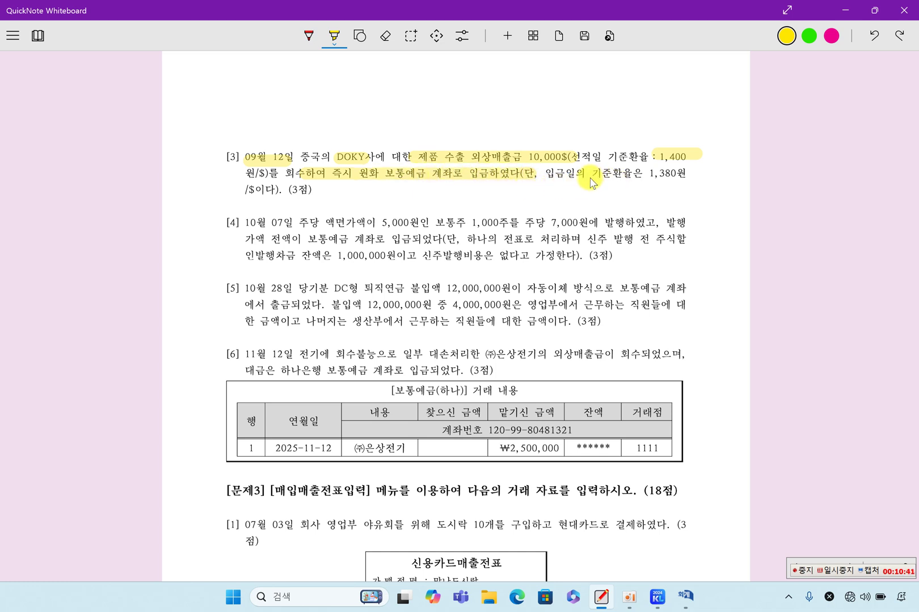
left_click_drag(649, 173, 687, 174)
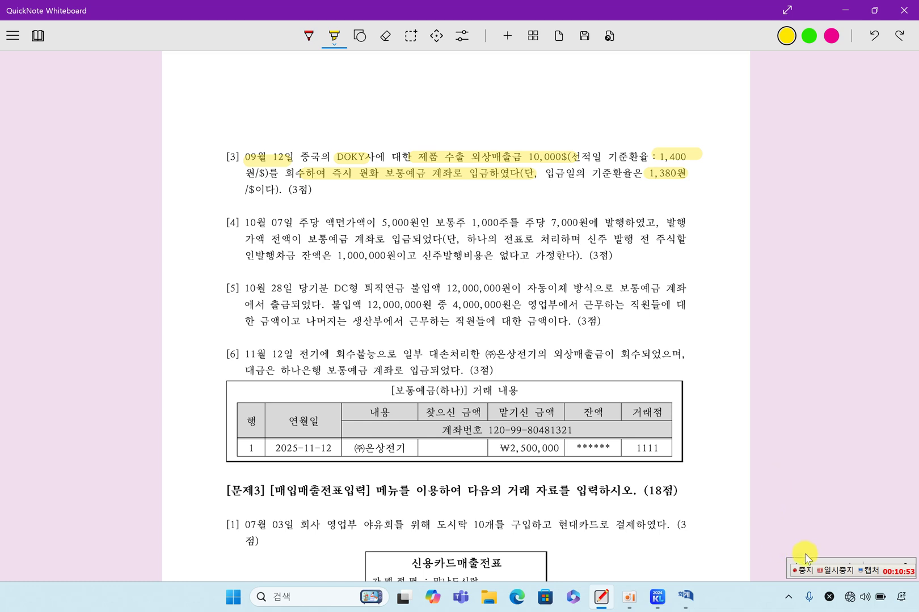
Handwrite 보통예금 with the red pen in the blank space above question 3
left_click(831, 566)
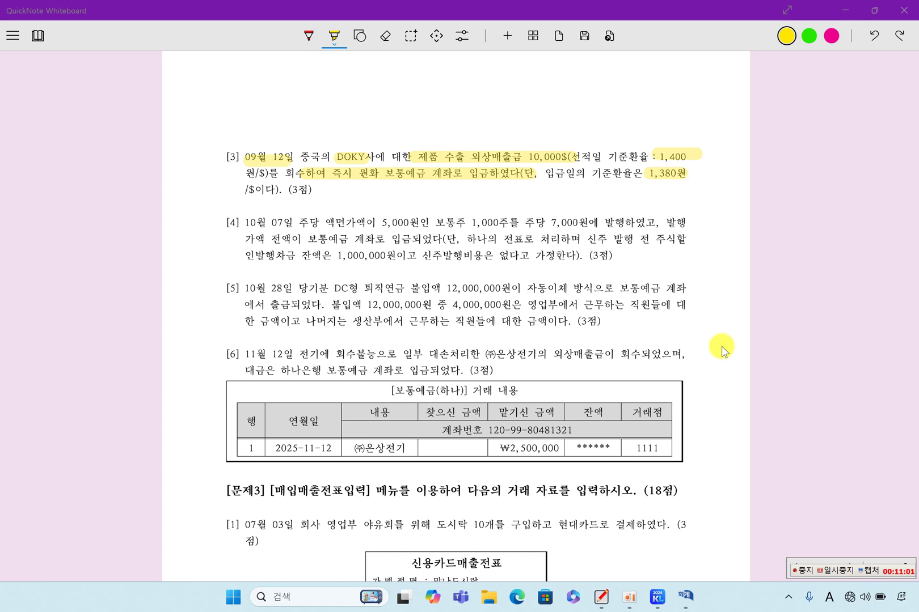
mouse_move(266, 72)
left_mouse_down()
mouse_move(277, 89)
mouse_move(289, 75)
mouse_move(310, 97)
mouse_move(317, 89)
left_mouse_up()
left_click(309, 36)
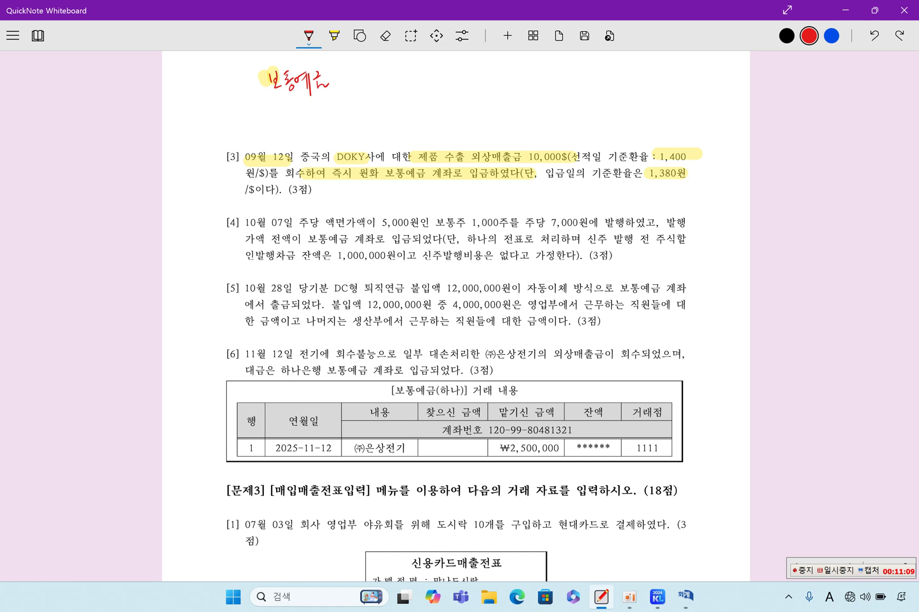